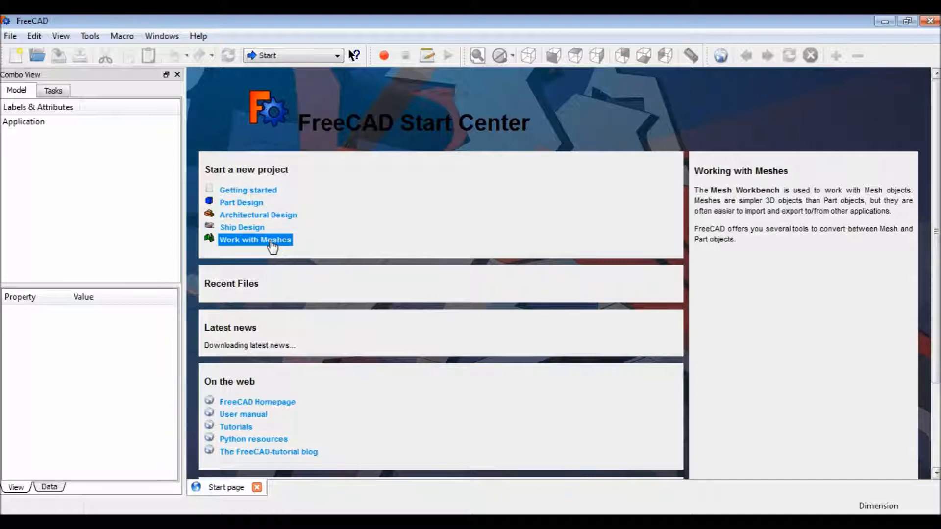
Start a new Part Design project from the start center.
{"action": "mouse_move", "coordinate": [263, 235]}
{"action": "mouse_move", "coordinate": [259, 204]}
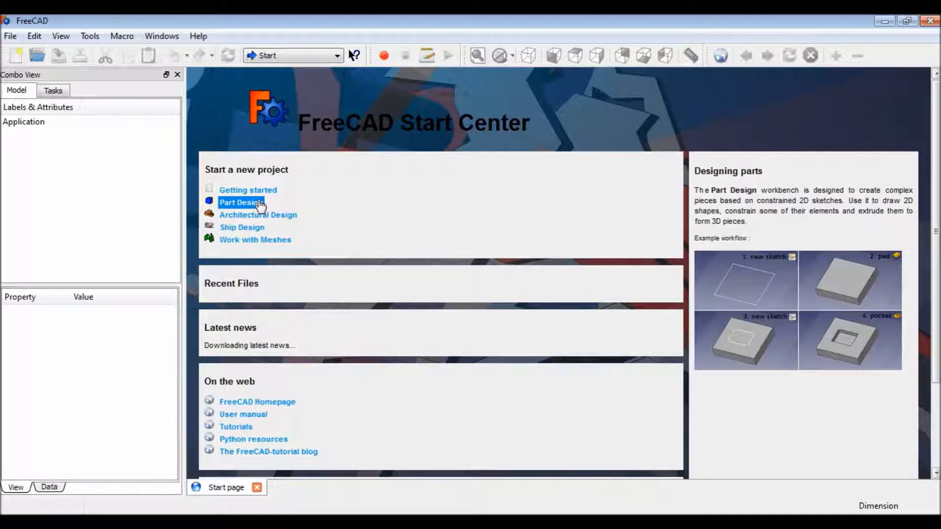
{"action": "left_click", "coordinate": [259, 203]}
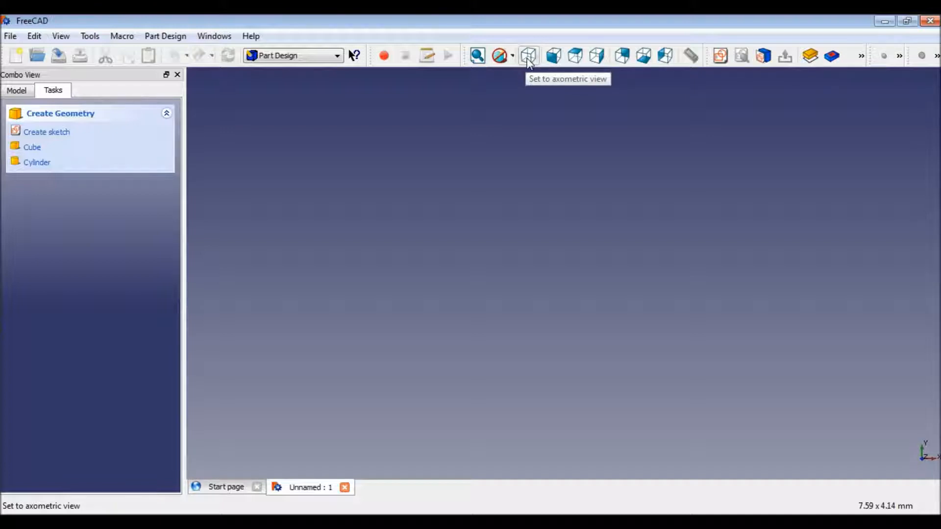
Create a new sketch on the XY-Plane.
{"action": "left_click", "coordinate": [555, 61]}
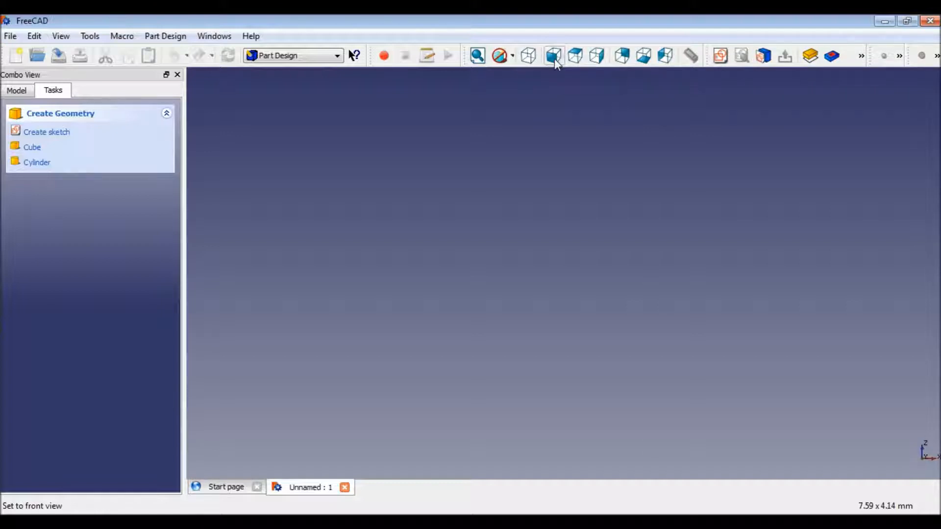
{"action": "left_click", "coordinate": [532, 57]}
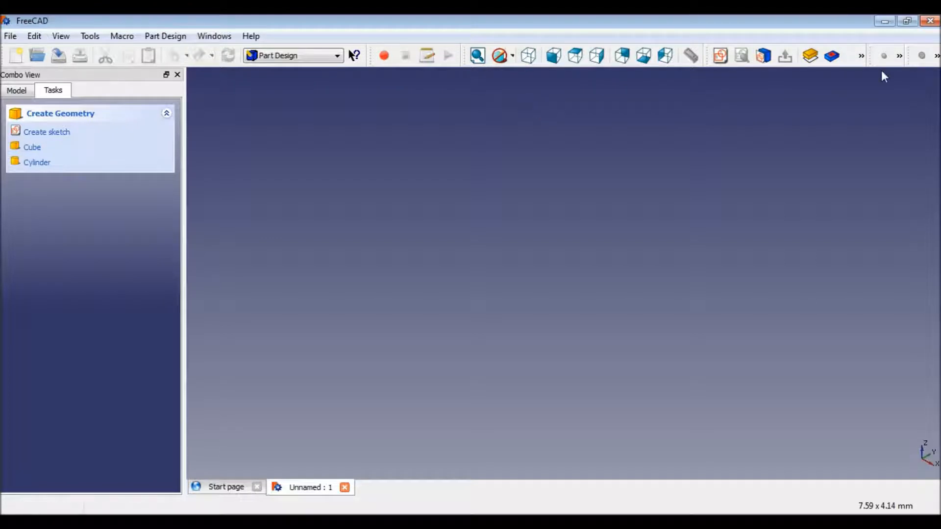
{"action": "left_click", "coordinate": [899, 56]}
{"action": "left_click", "coordinate": [64, 139]}
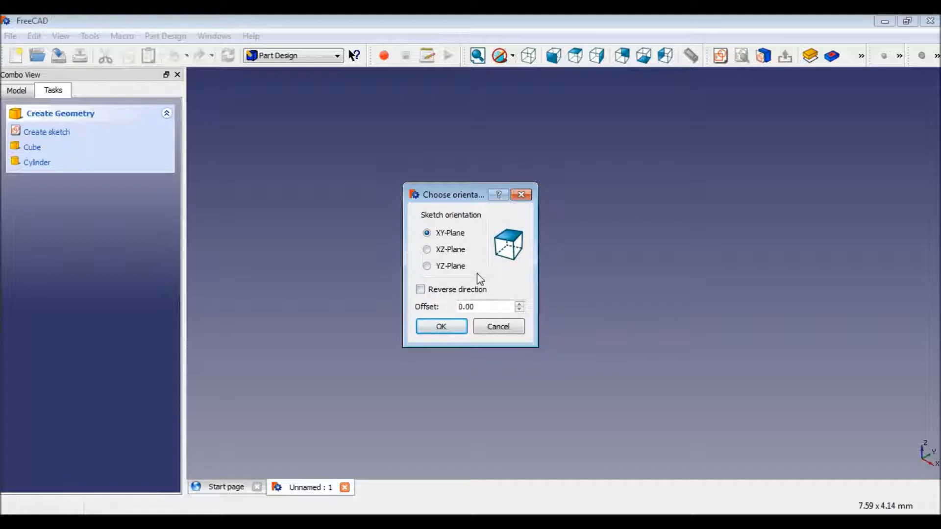
{"action": "left_click", "coordinate": [452, 331]}
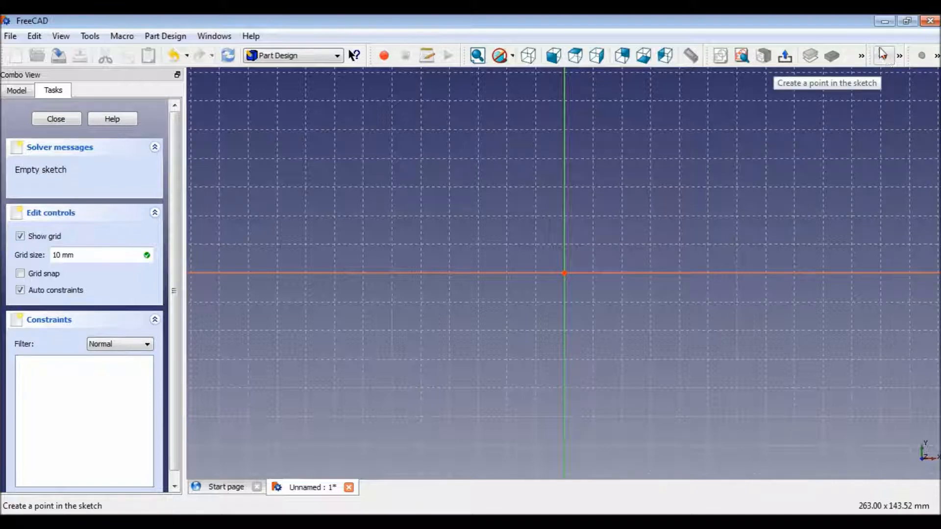
Draw a rectangle spanning both sketch axes and close the sketch.
{"action": "left_click", "coordinate": [900, 57]}
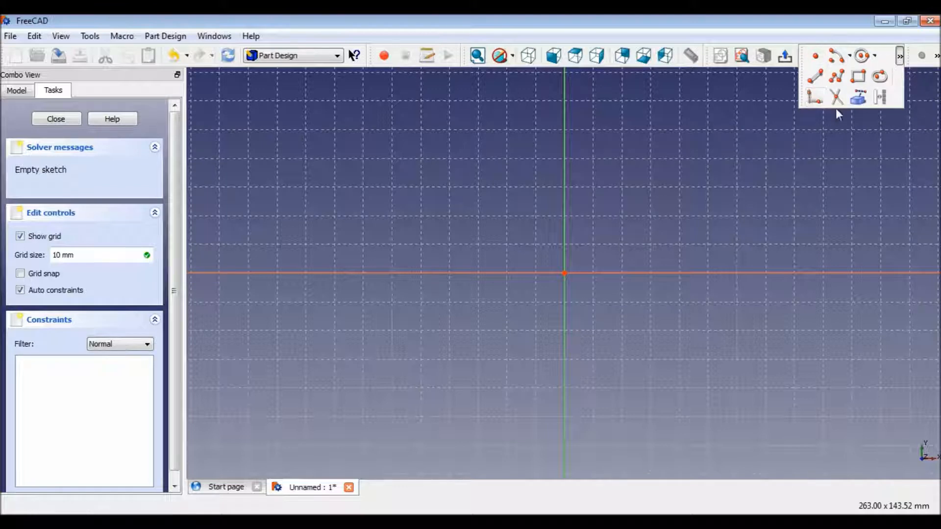
{"action": "left_click", "coordinate": [901, 57]}
{"action": "left_click", "coordinate": [859, 78]}
{"action": "left_click", "coordinate": [434, 220]}
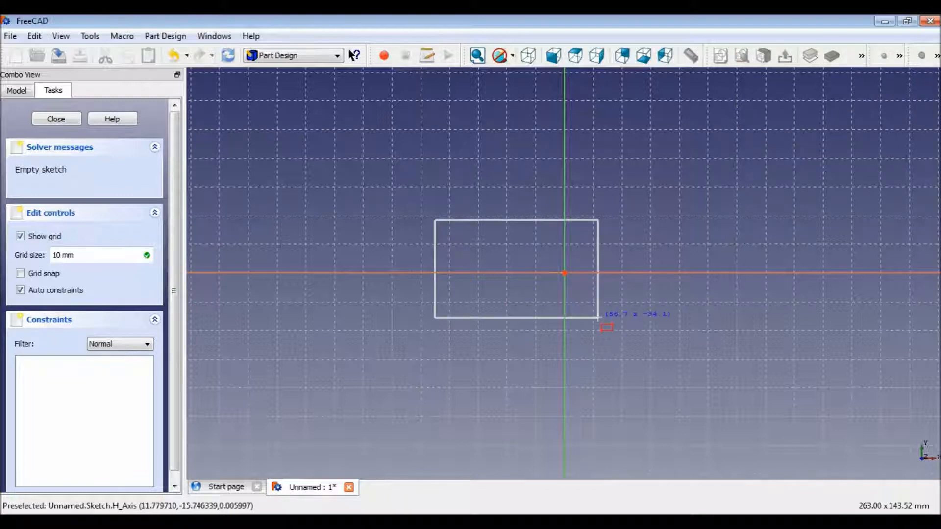
{"action": "left_click", "coordinate": [578, 331]}
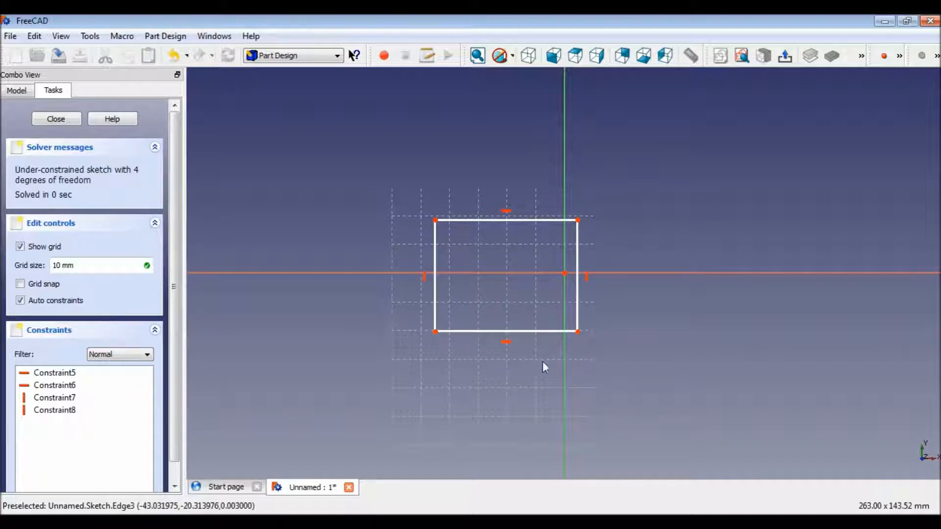
{"action": "left_click", "coordinate": [784, 57]}
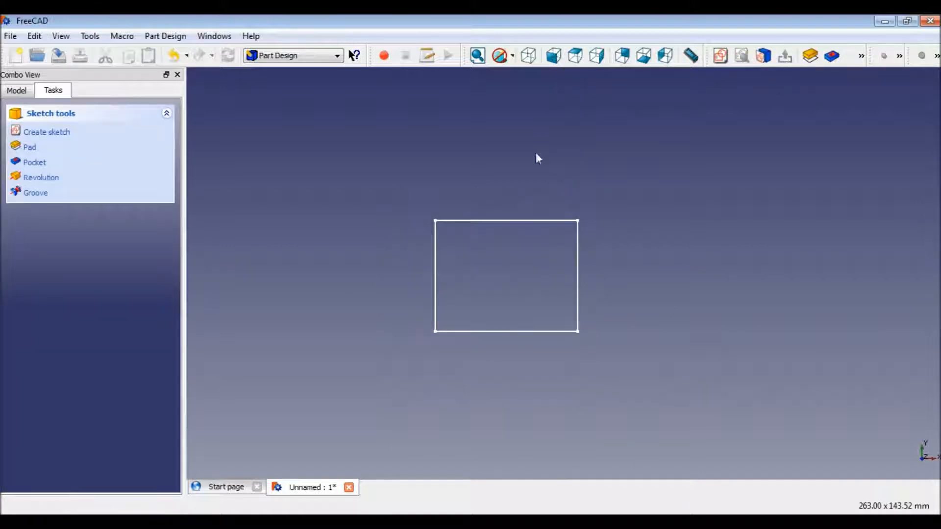
Pad the rectangle sketch with the default pad parameters.
{"action": "left_click", "coordinate": [435, 264]}
{"action": "left_click", "coordinate": [488, 222]}
{"action": "left_click", "coordinate": [578, 254]}
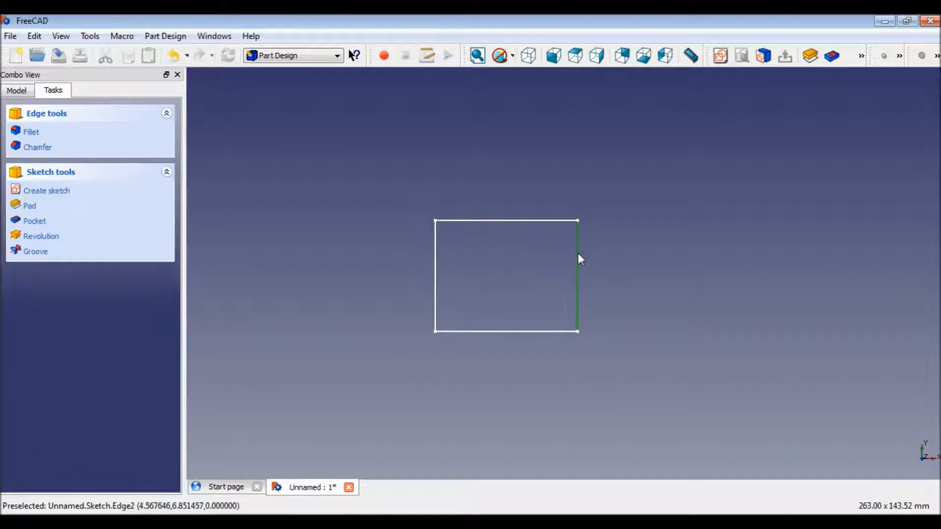
{"action": "left_click", "coordinate": [435, 279], "text": "ctrl"}
{"action": "left_click", "coordinate": [493, 221], "text": "ctrl"}
{"action": "left_click", "coordinate": [526, 331], "text": "ctrl"}
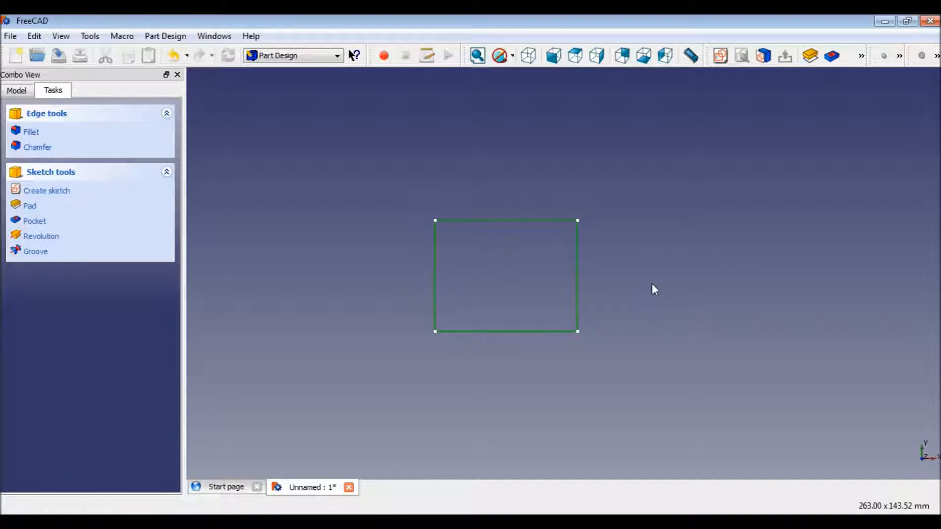
{"action": "left_click", "coordinate": [652, 285]}
{"action": "left_click", "coordinate": [526, 222]}
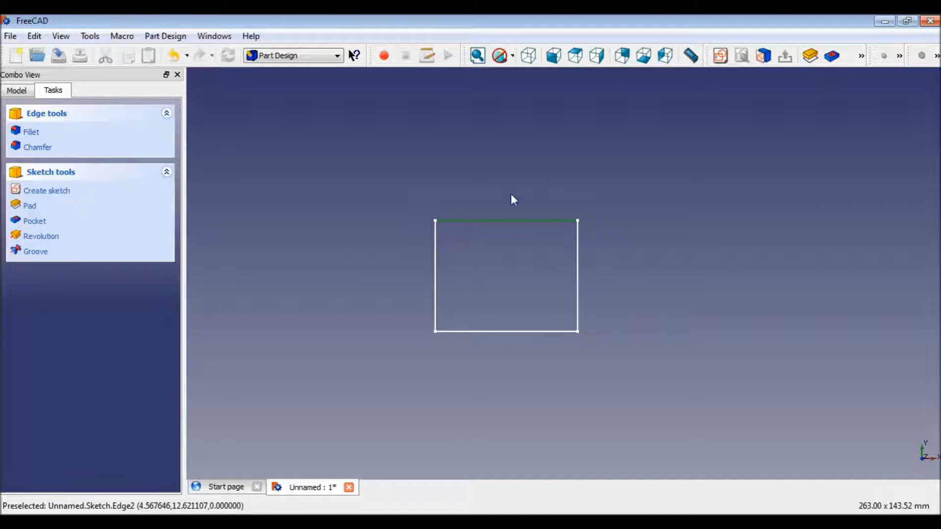
{"action": "left_click", "coordinate": [811, 56]}
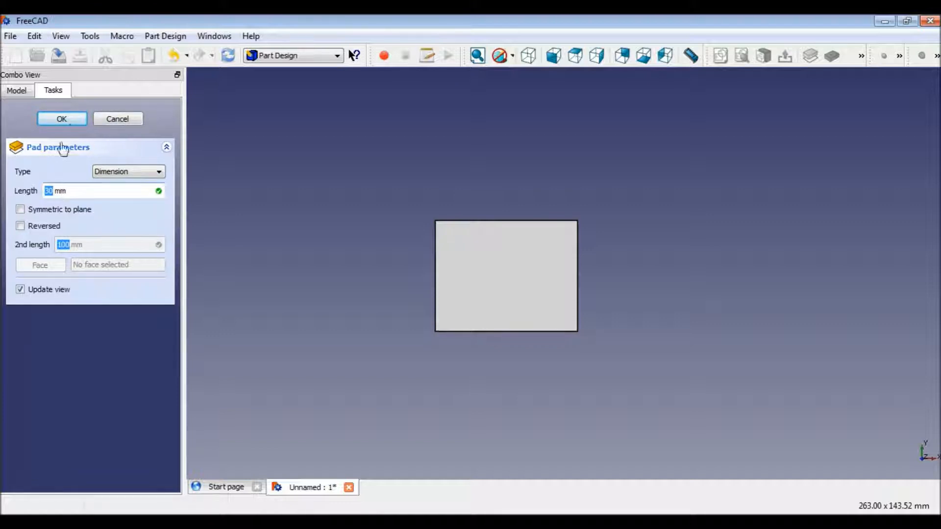
{"action": "left_click", "coordinate": [65, 117]}
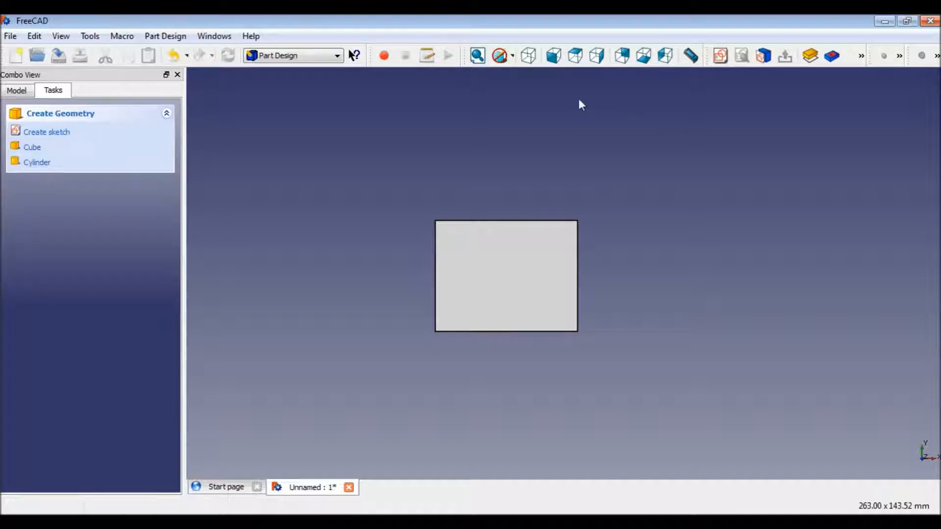
Switch to an axonometric view and start another sketch on the XY-Plane.
{"action": "left_click", "coordinate": [556, 60]}
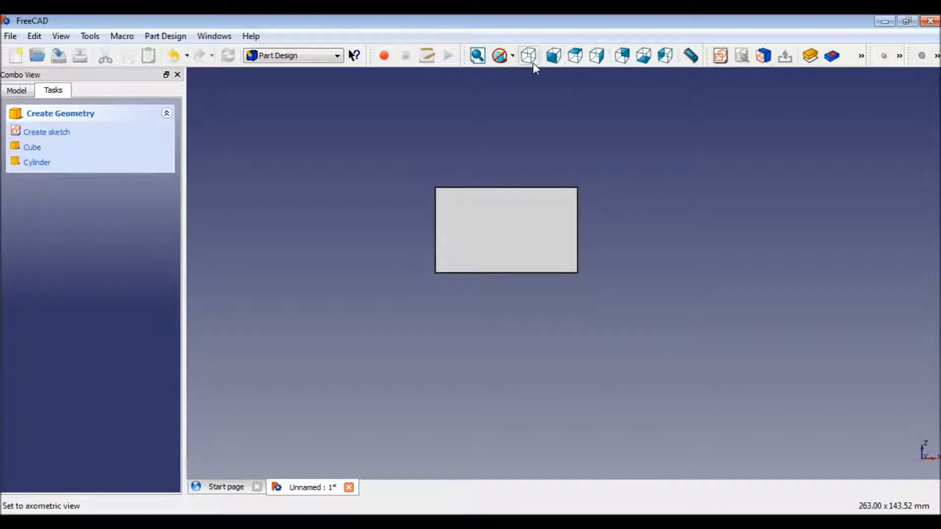
{"action": "left_click", "coordinate": [533, 62]}
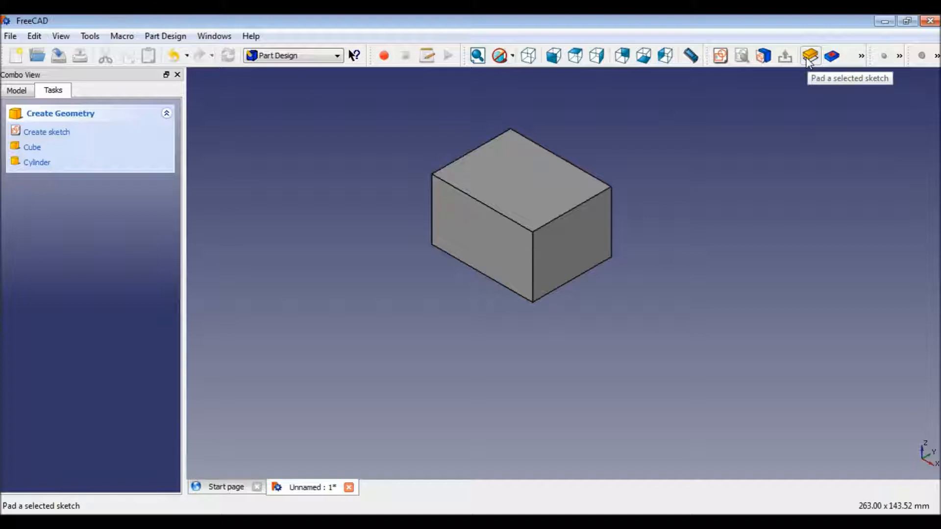
{"action": "left_click", "coordinate": [47, 134]}
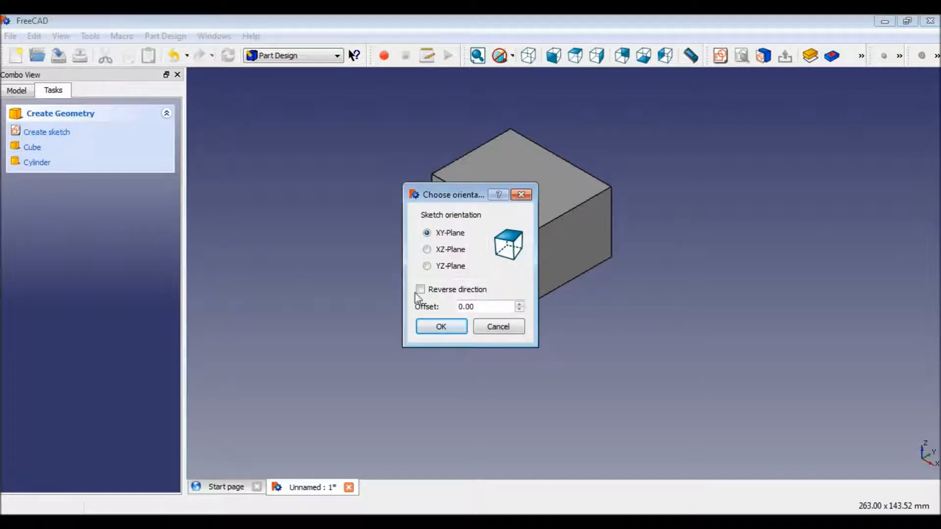
{"action": "left_click", "coordinate": [453, 324]}
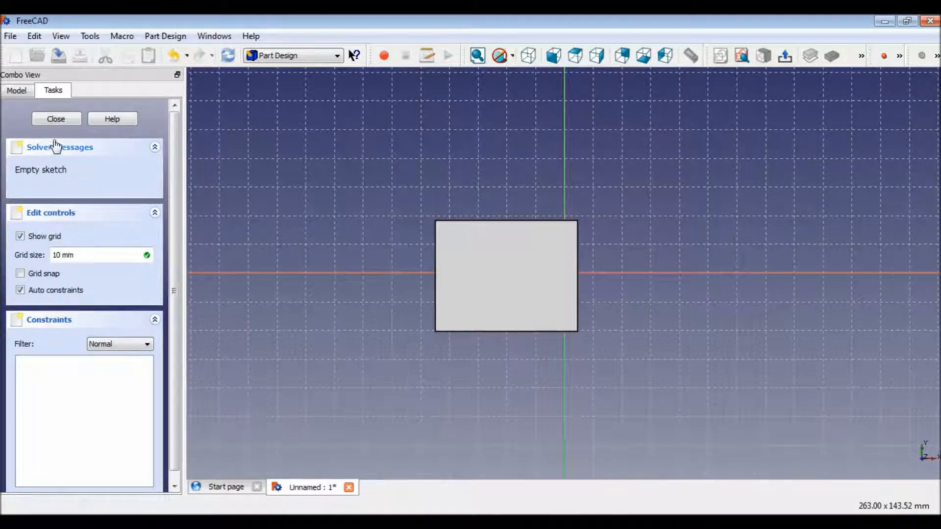
Draw two concentric circles above and to the right of the block, then close the sketch.
{"action": "left_click", "coordinate": [900, 58]}
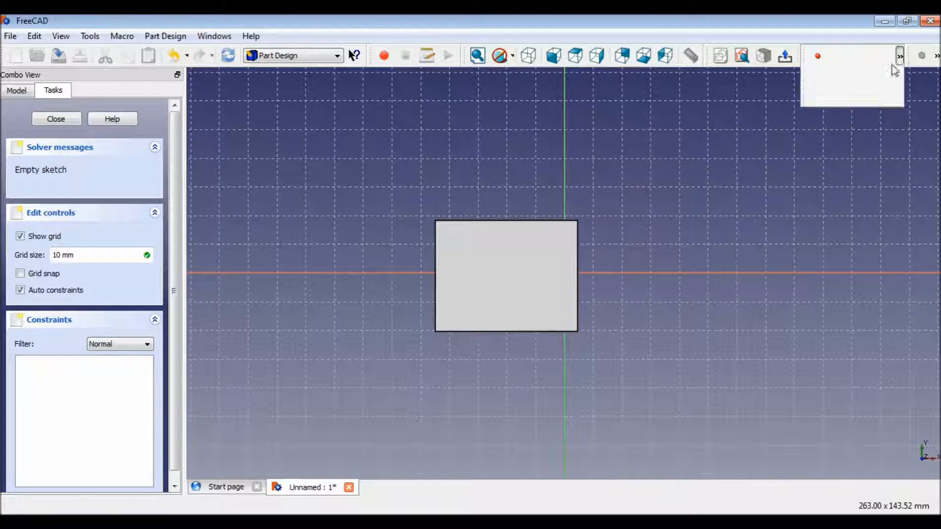
{"action": "left_click", "coordinate": [898, 57]}
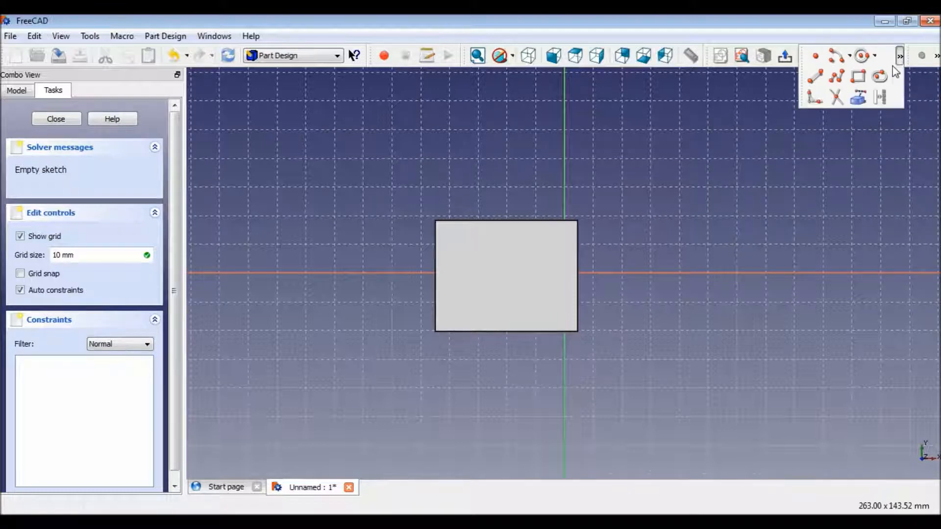
{"action": "left_click", "coordinate": [865, 60]}
{"action": "left_click", "coordinate": [669, 157]}
{"action": "left_click", "coordinate": [702, 209]}
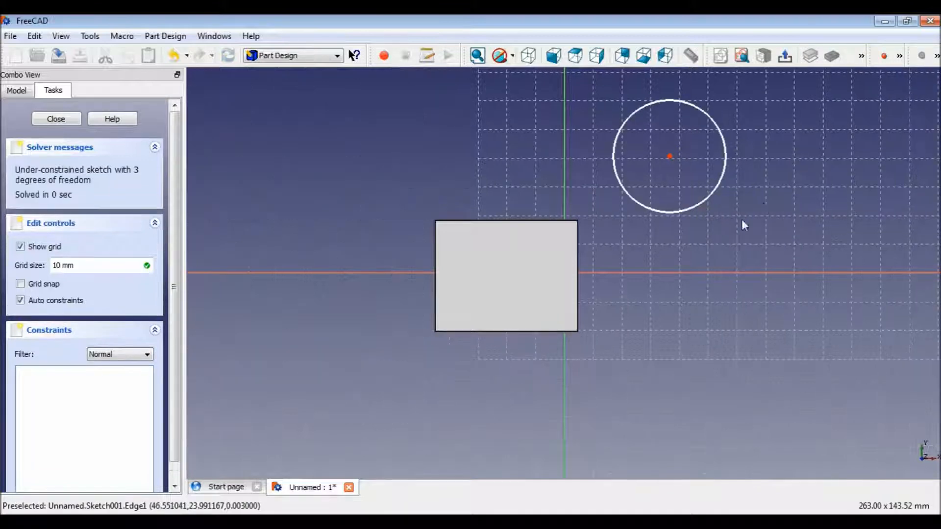
{"action": "left_click", "coordinate": [902, 58]}
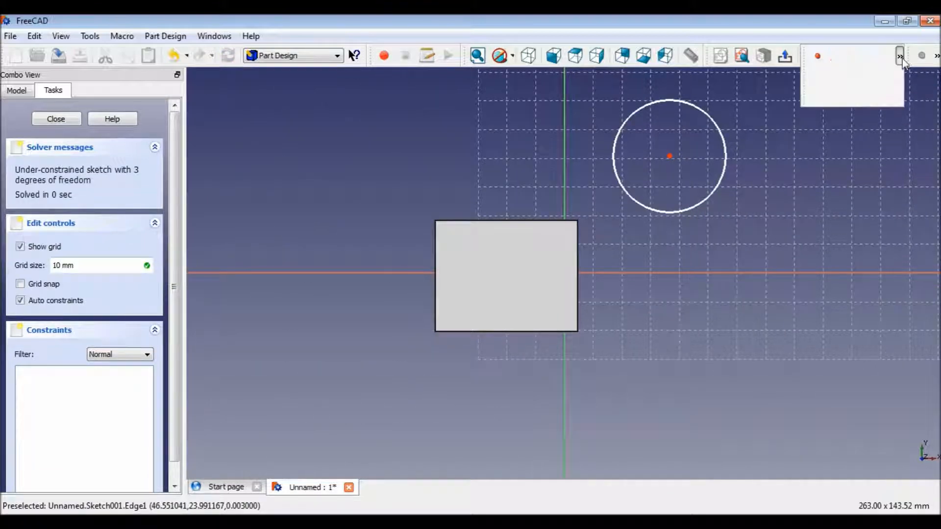
{"action": "left_click", "coordinate": [863, 59]}
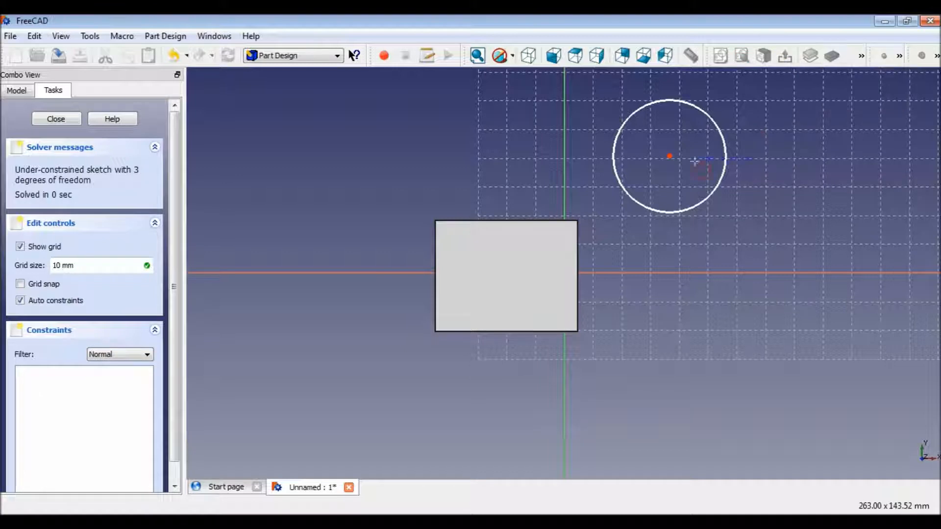
{"action": "left_click", "coordinate": [669, 157]}
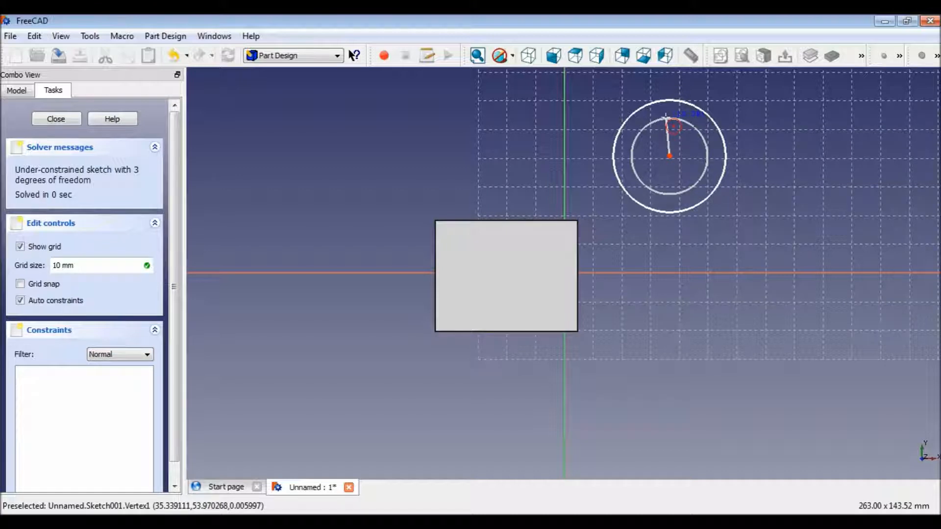
{"action": "left_click", "coordinate": [670, 116]}
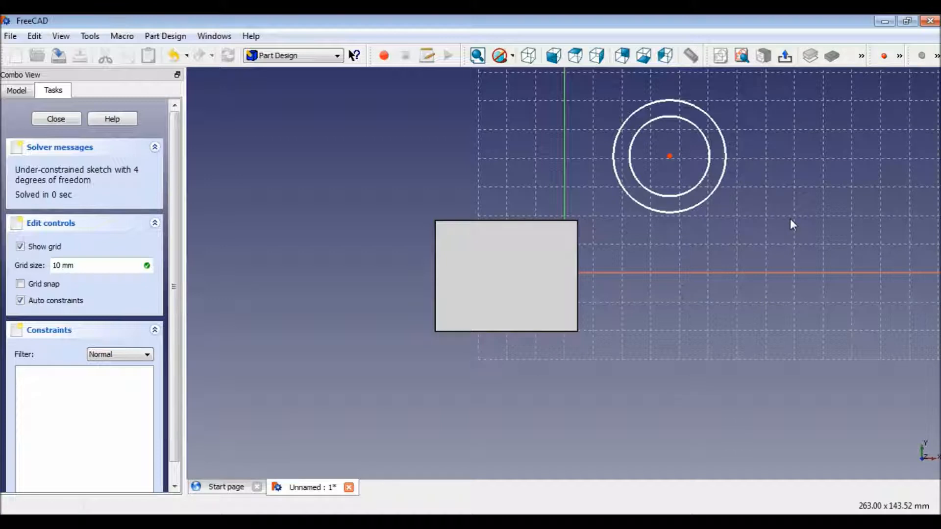
{"action": "left_click_drag", "start_coordinate": [593, 84], "coordinate": [730, 233]}
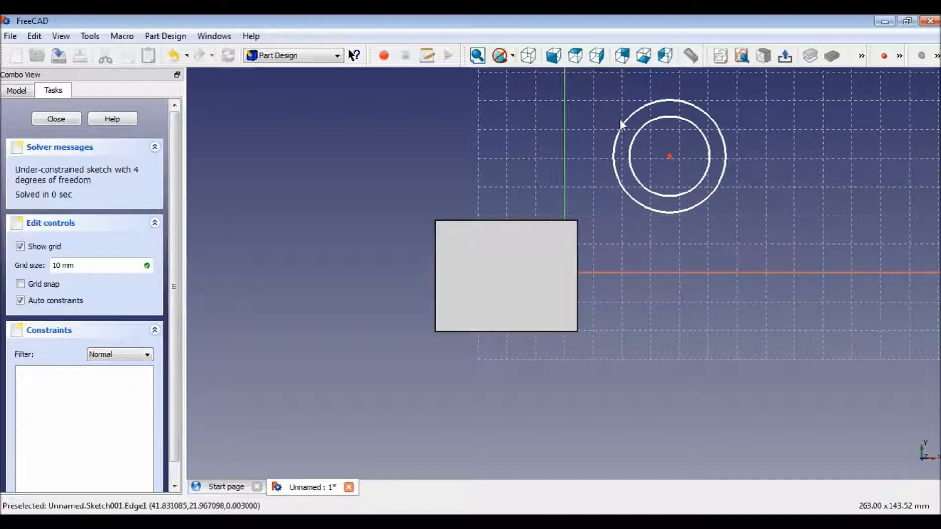
{"action": "left_click_drag", "start_coordinate": [596, 81], "coordinate": [769, 243]}
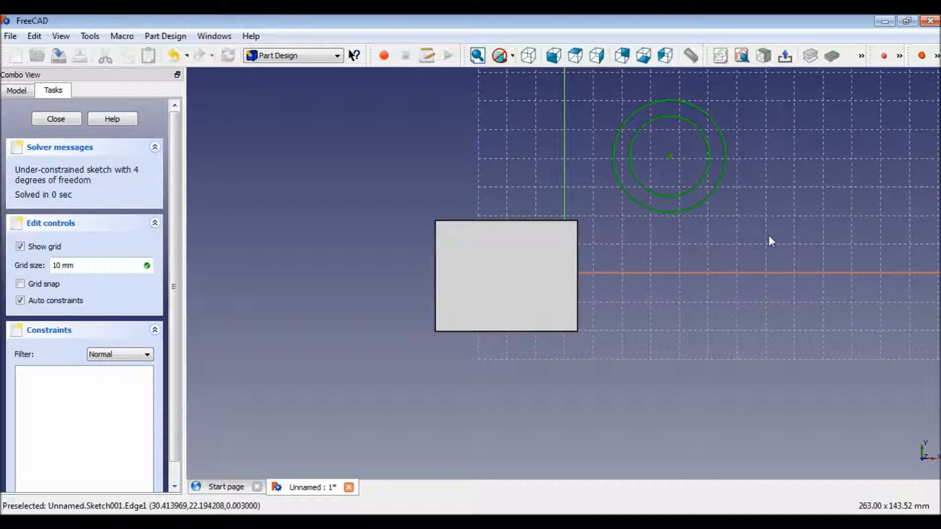
{"action": "left_click", "coordinate": [785, 58]}
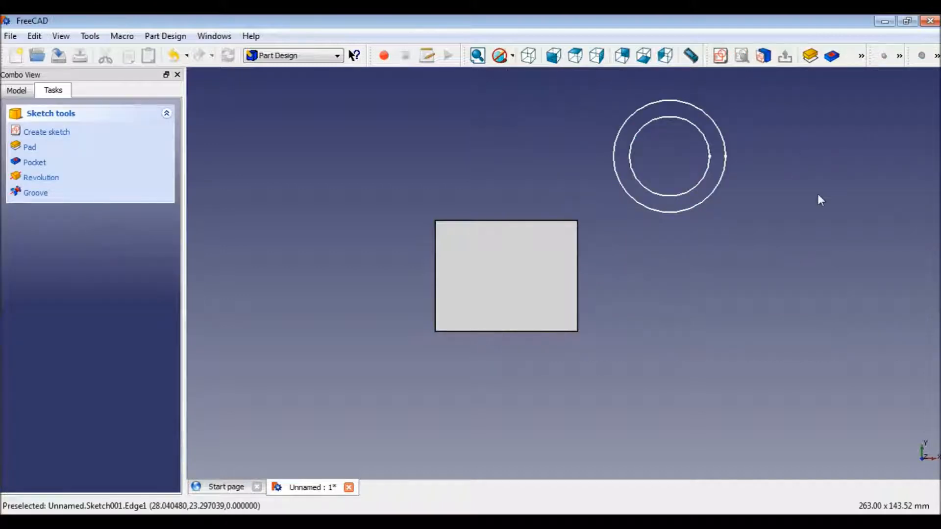
Try to pad the concentric-circle sketch.
{"action": "left_click", "coordinate": [730, 245]}
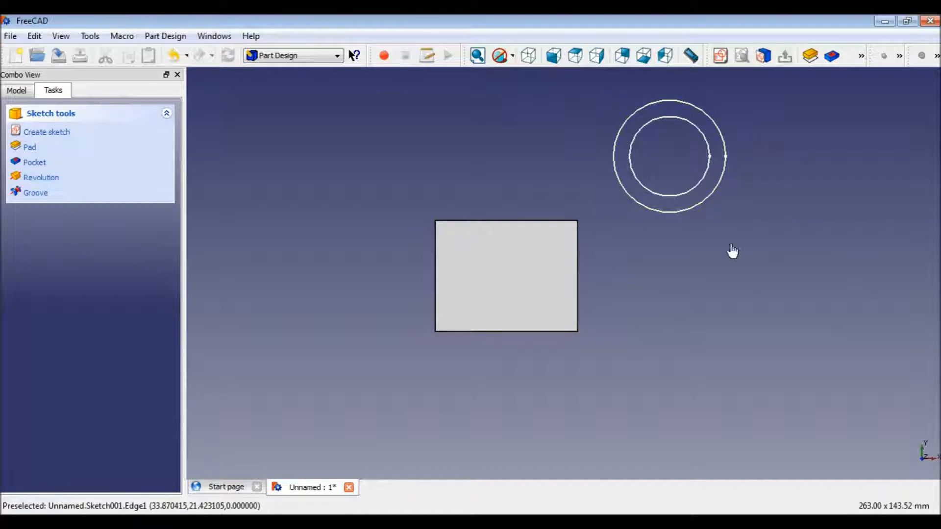
{"action": "left_click", "coordinate": [676, 211]}
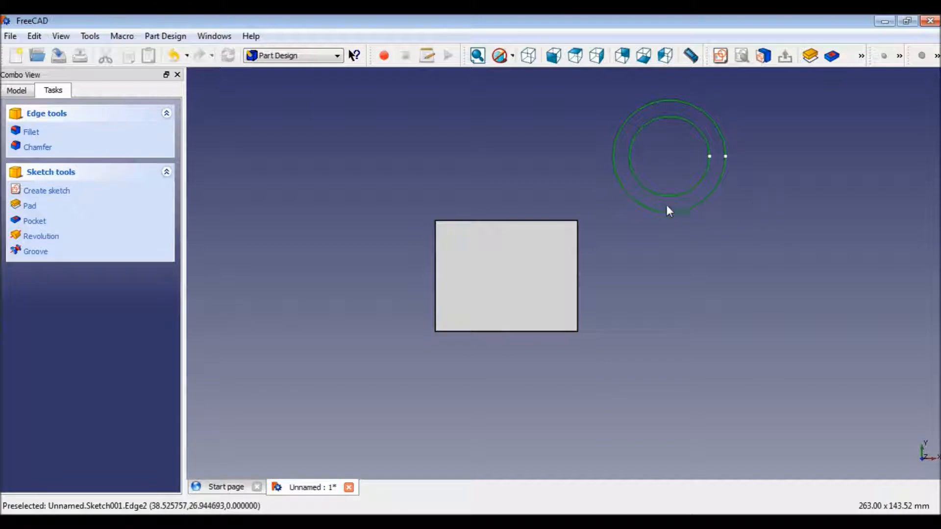
{"action": "left_click", "coordinate": [661, 261]}
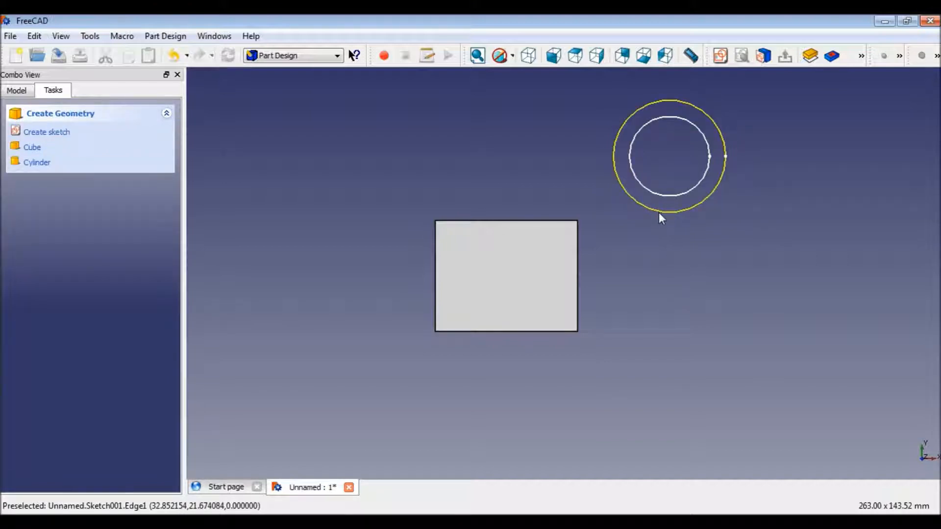
{"action": "left_click", "coordinate": [659, 213]}
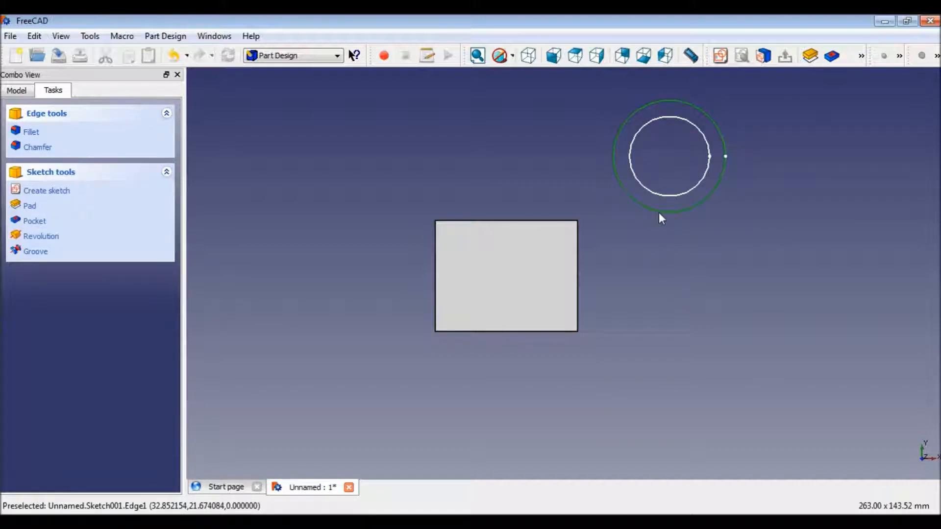
{"action": "left_click", "coordinate": [657, 194], "text": "ctrl"}
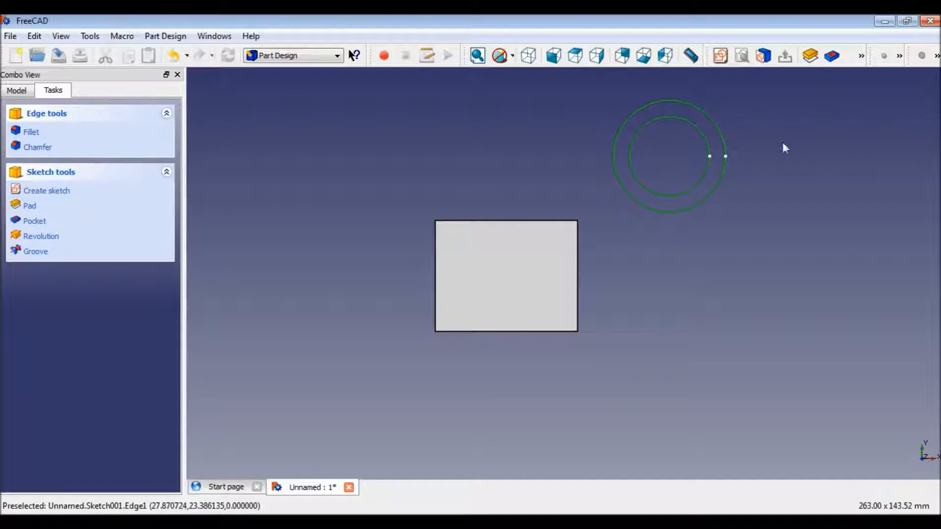
{"action": "left_click", "coordinate": [42, 226]}
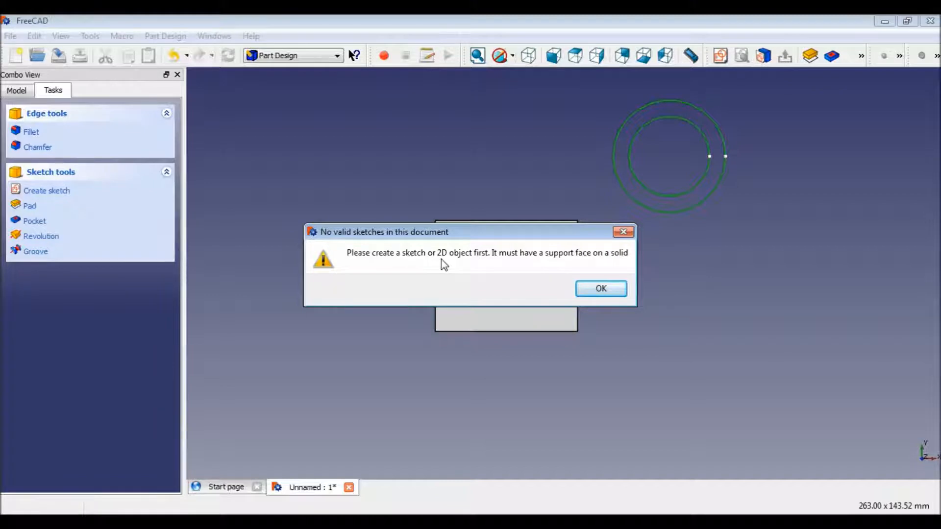
Pad the concentric-circle sketch Sketch001 with the default pad parameters, checking it from several standard views.
{"action": "left_click", "coordinate": [599, 292]}
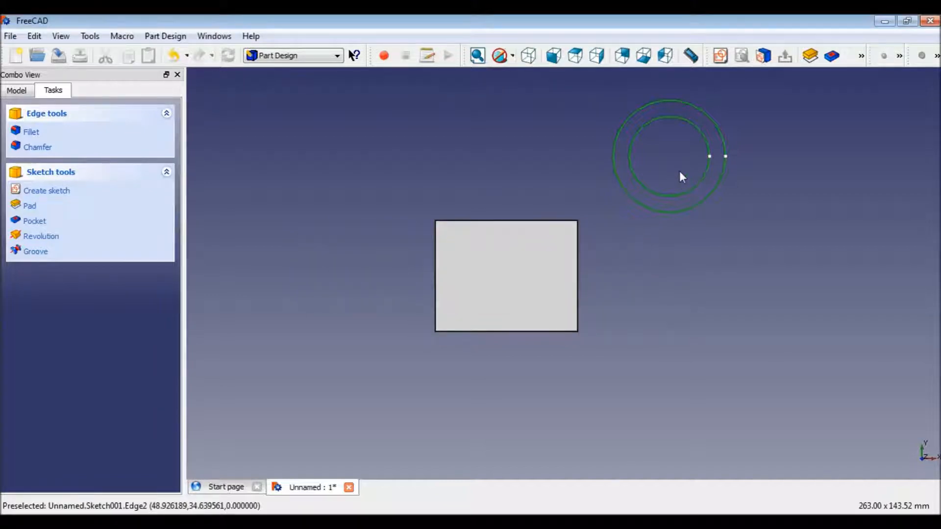
{"action": "left_click", "coordinate": [812, 56]}
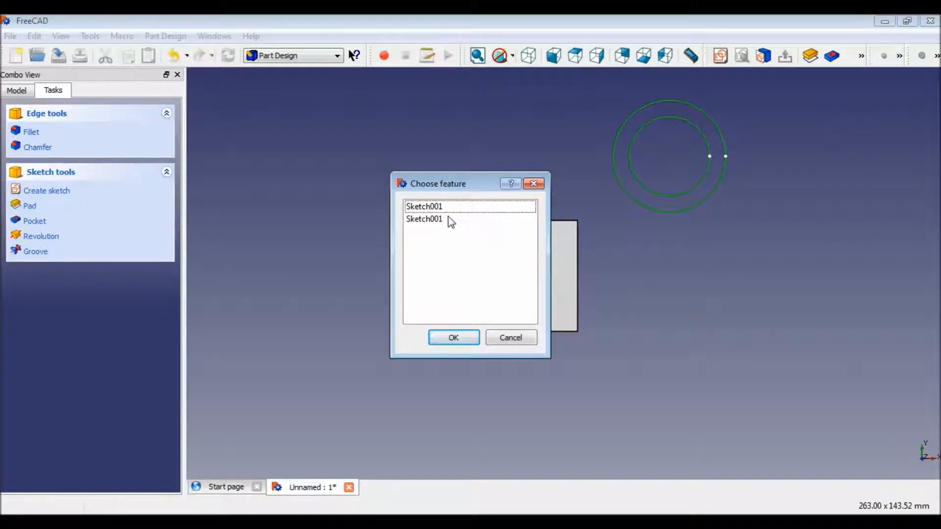
{"action": "left_click", "coordinate": [448, 218]}
{"action": "left_click", "coordinate": [442, 208]}
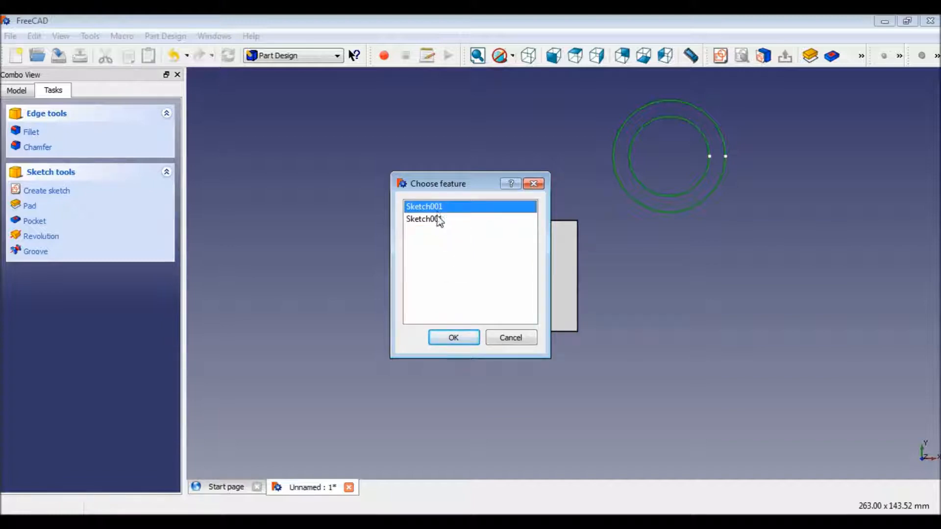
{"action": "left_click", "coordinate": [438, 219]}
{"action": "left_click", "coordinate": [454, 339]}
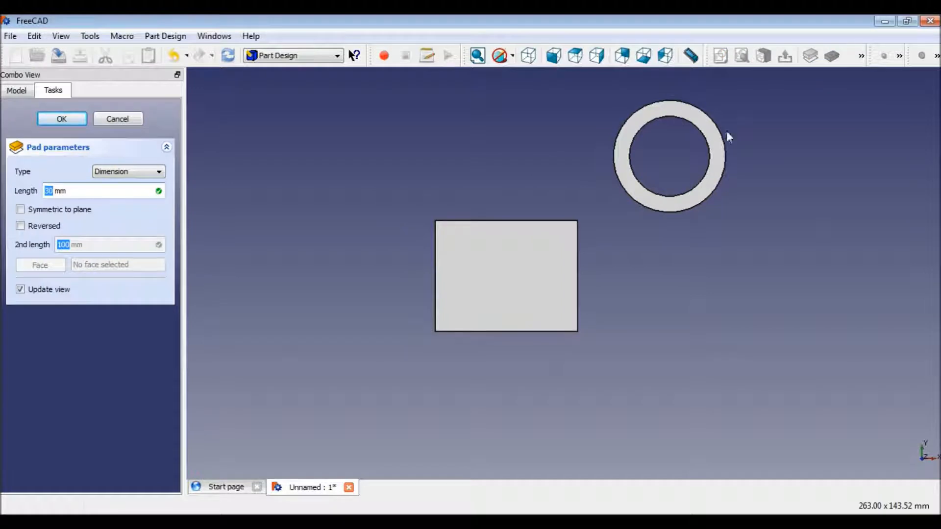
{"action": "left_click", "coordinate": [528, 56]}
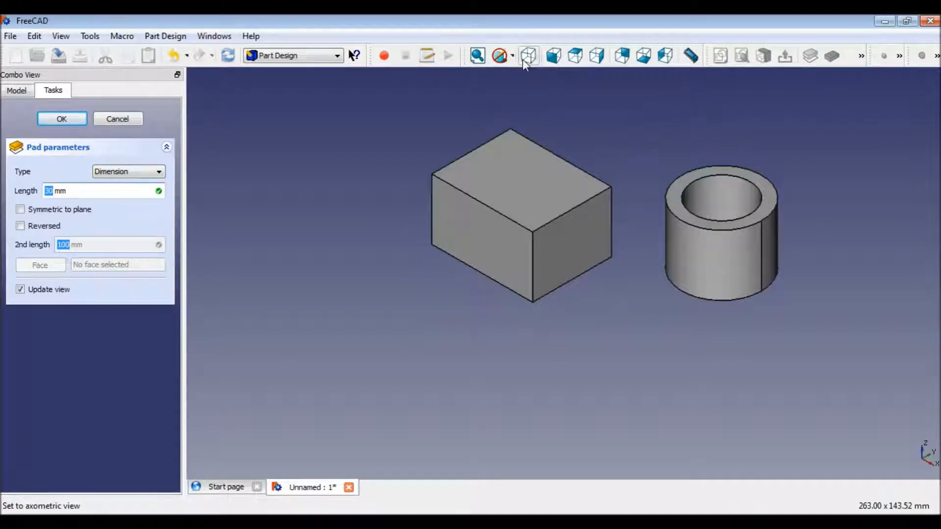
{"action": "left_click", "coordinate": [555, 56]}
{"action": "left_click", "coordinate": [576, 55]}
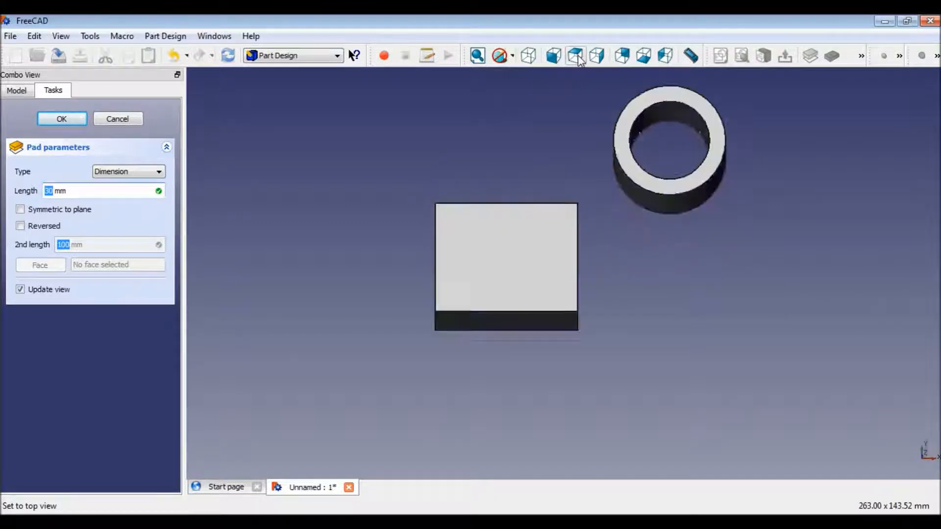
{"action": "left_click", "coordinate": [553, 57]}
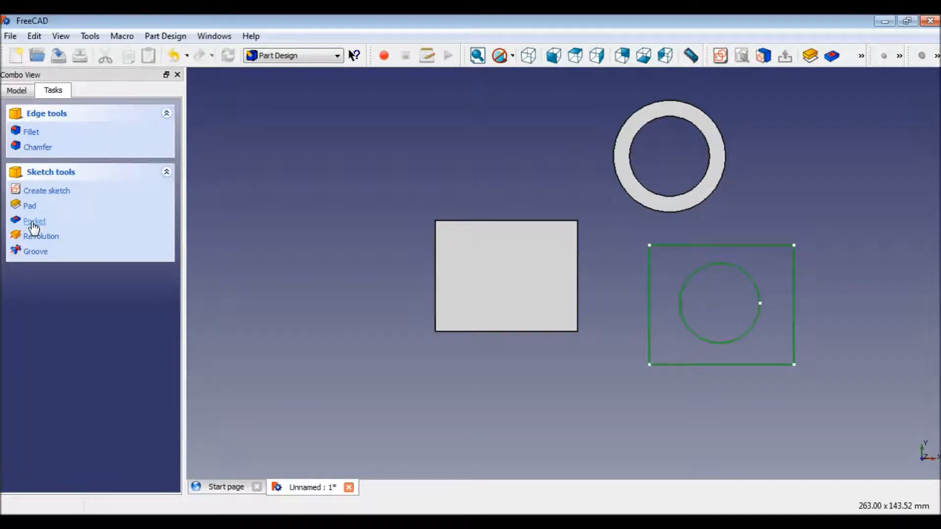
Pad the sketch of the rectangle with a circular hole using the default pad parameters.
{"action": "left_click", "coordinate": [34, 226]}
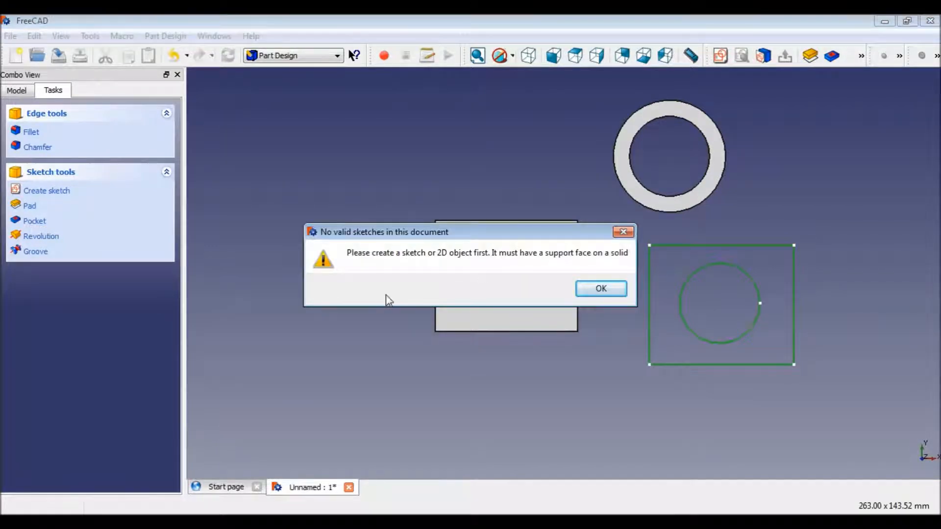
{"action": "left_click", "coordinate": [607, 290]}
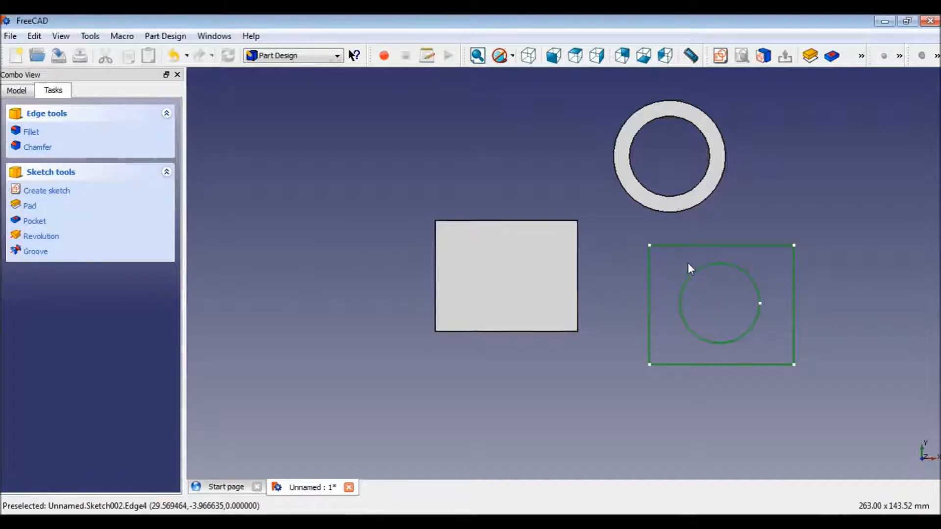
{"action": "left_click", "coordinate": [815, 56]}
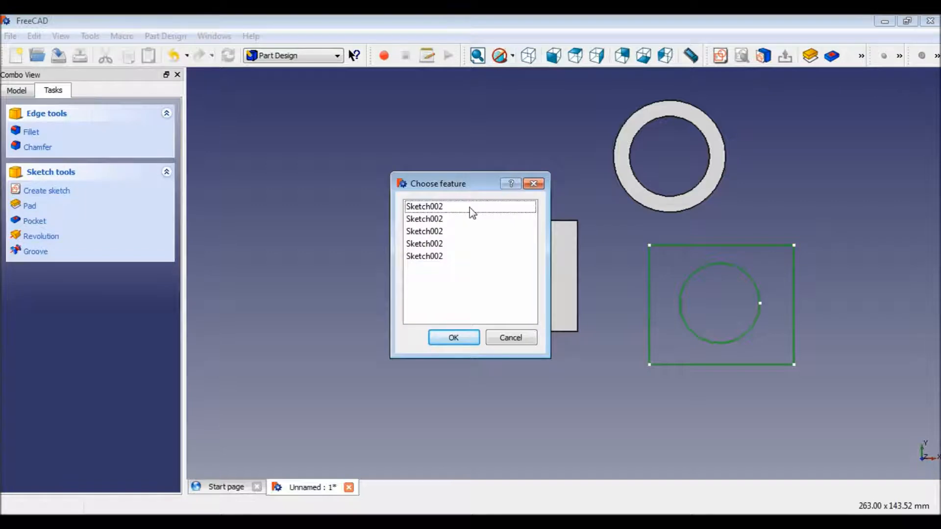
{"action": "left_click", "coordinate": [424, 257]}
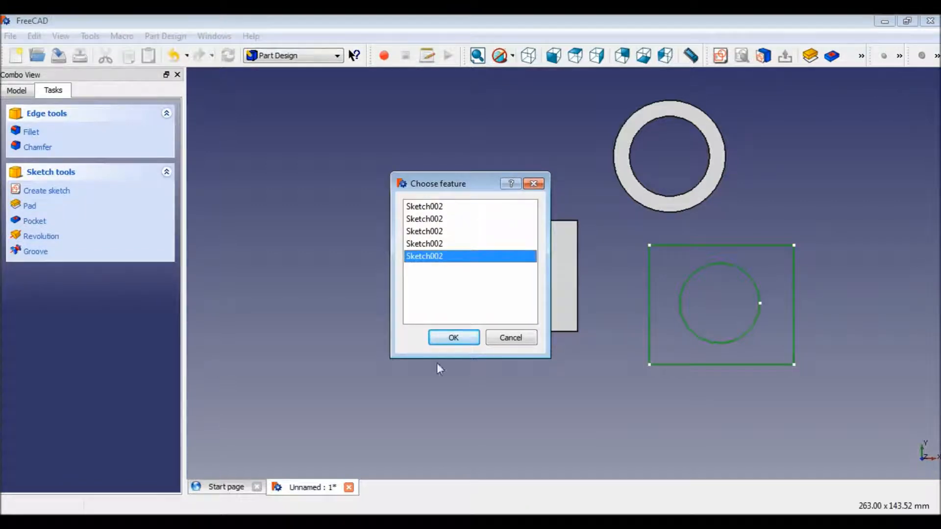
{"action": "left_click", "coordinate": [454, 338]}
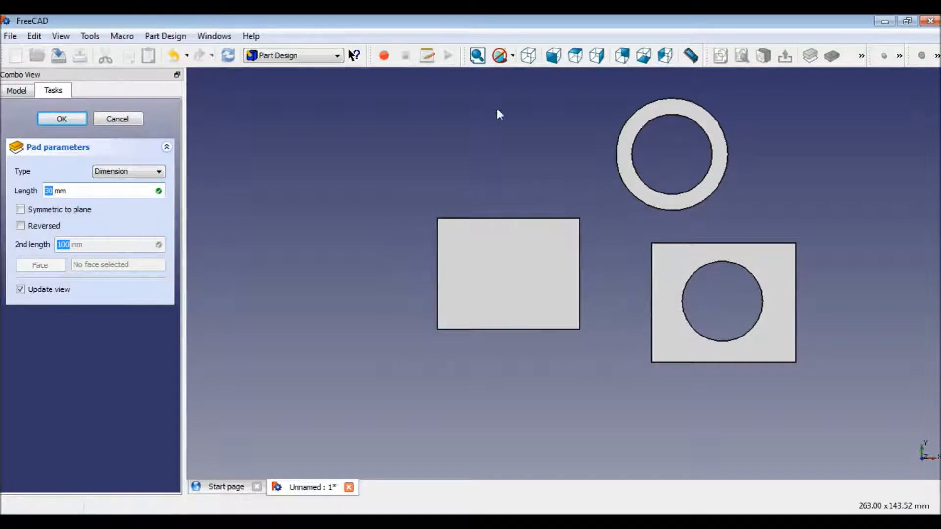
{"action": "left_click", "coordinate": [531, 61]}
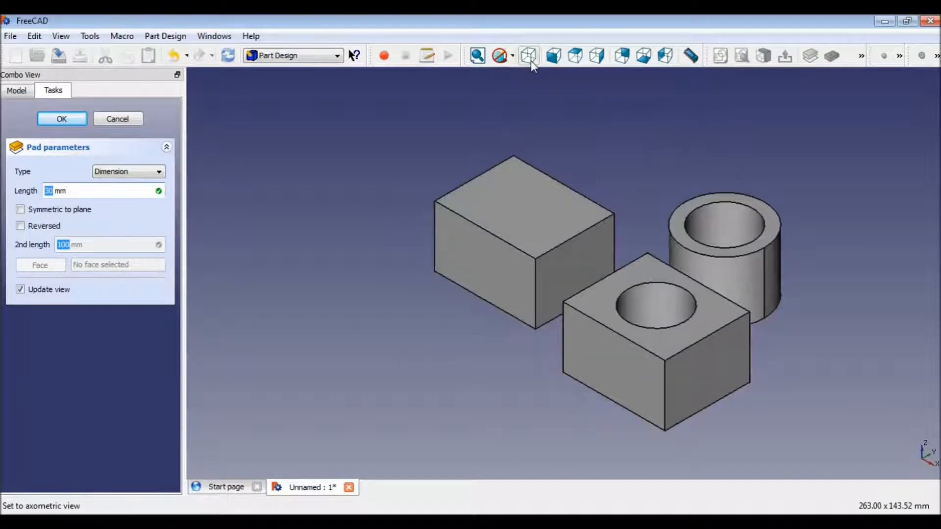
{"action": "left_click", "coordinate": [576, 60]}
{"action": "left_click", "coordinate": [598, 55]}
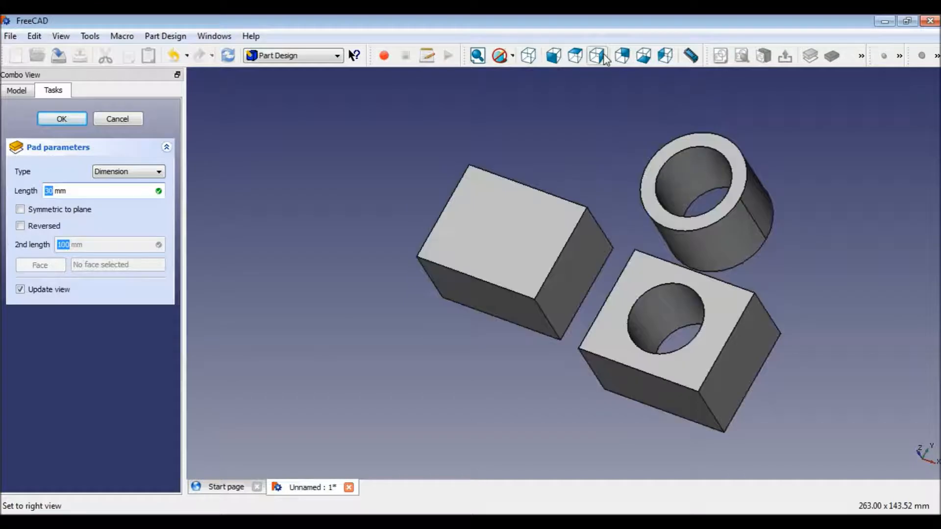
{"action": "left_click", "coordinate": [621, 58]}
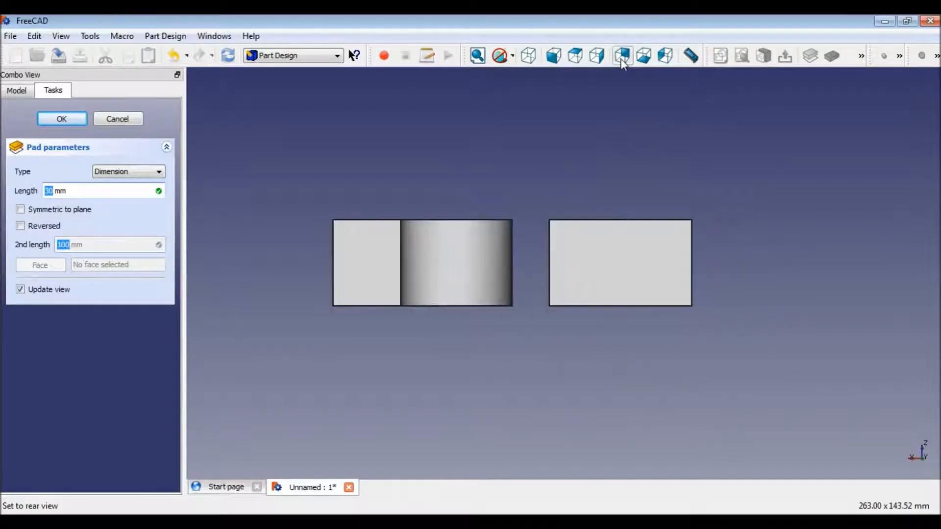
{"action": "left_click", "coordinate": [537, 62]}
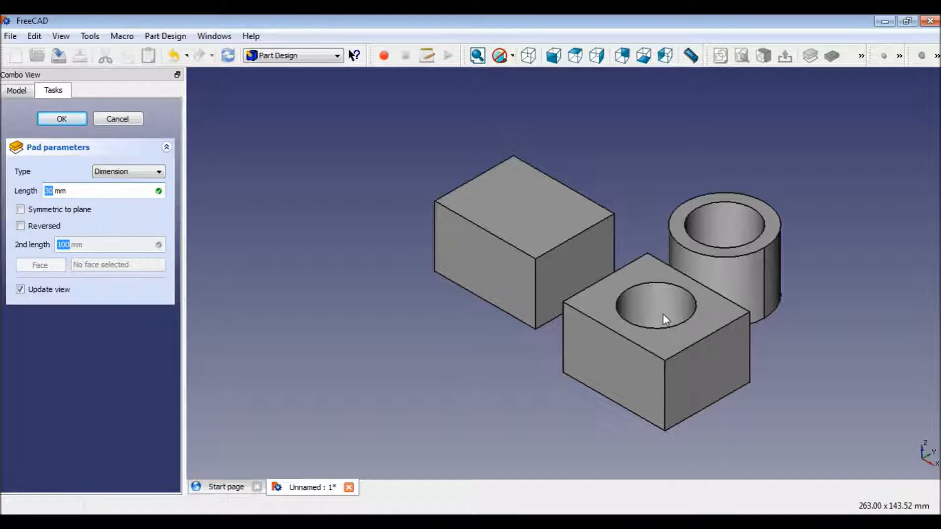
{"action": "left_click", "coordinate": [57, 119]}
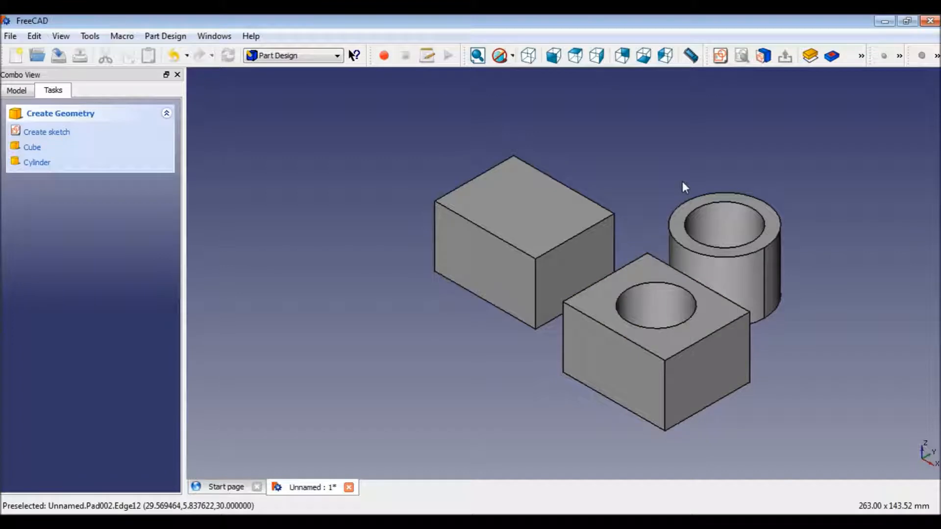
Fillet the top edge of the first block's left front face with a 5 mm radius.
{"action": "left_click", "coordinate": [862, 56]}
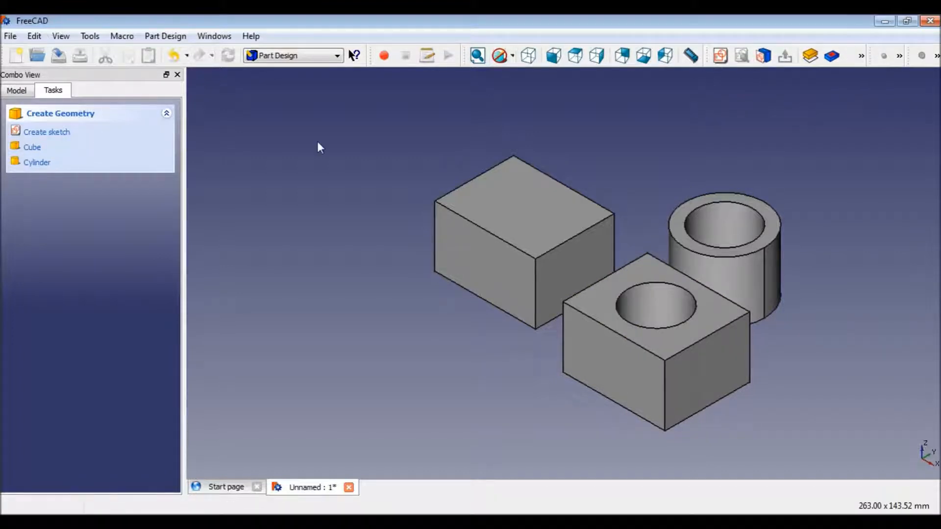
{"action": "left_click", "coordinate": [523, 224]}
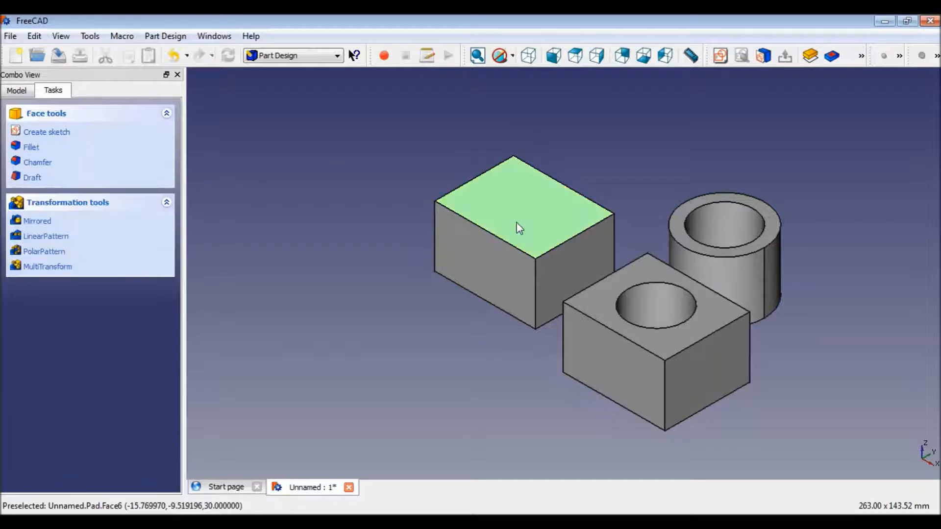
{"action": "left_click", "coordinate": [509, 280]}
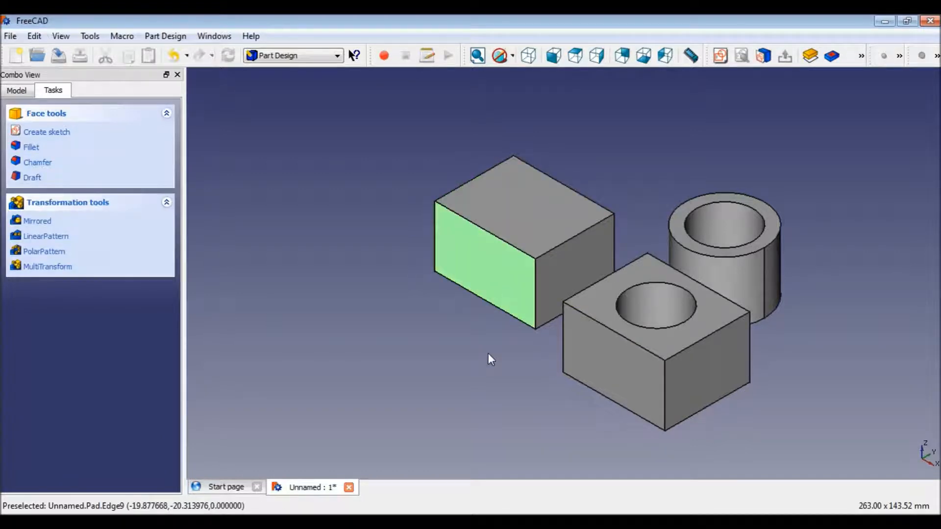
{"action": "left_click", "coordinate": [535, 199]}
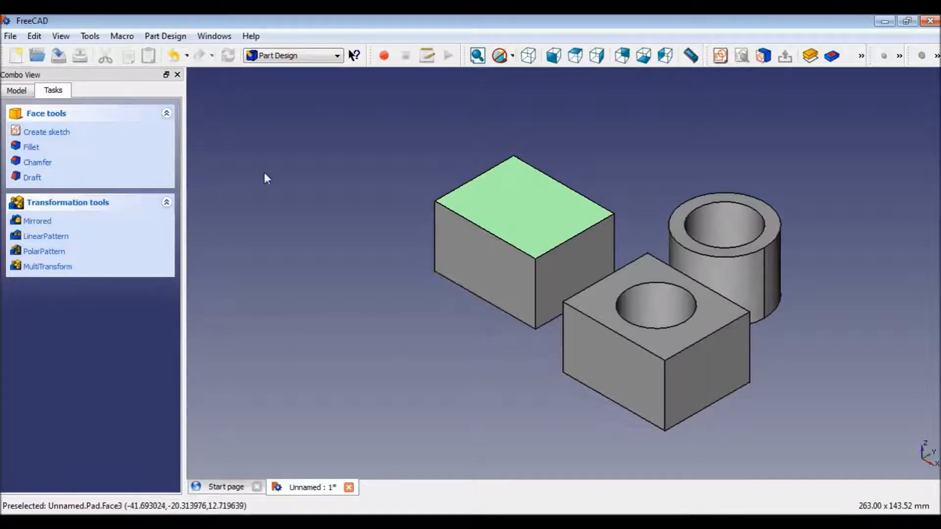
{"action": "left_click", "coordinate": [31, 148]}
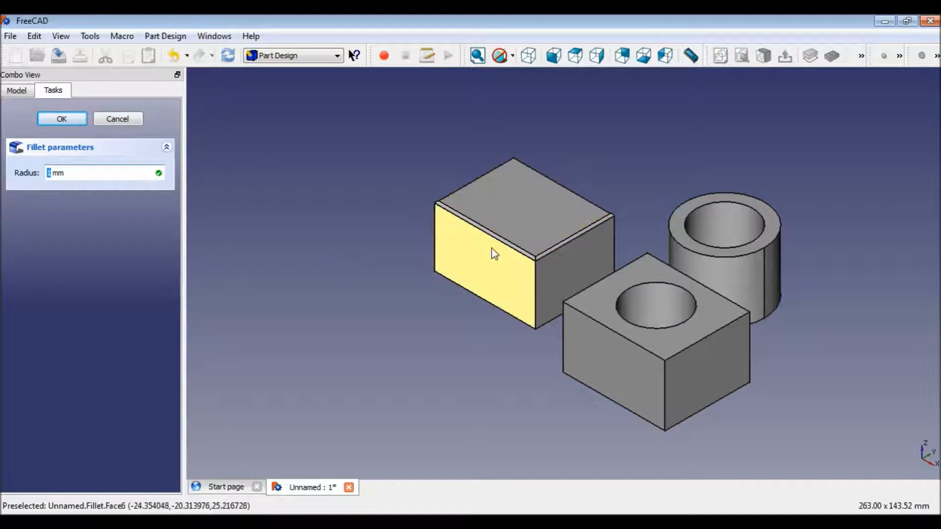
{"action": "left_click", "coordinate": [54, 172]}
{"action": "left_click_drag", "start_coordinate": [54, 172], "coordinate": [43, 174]}
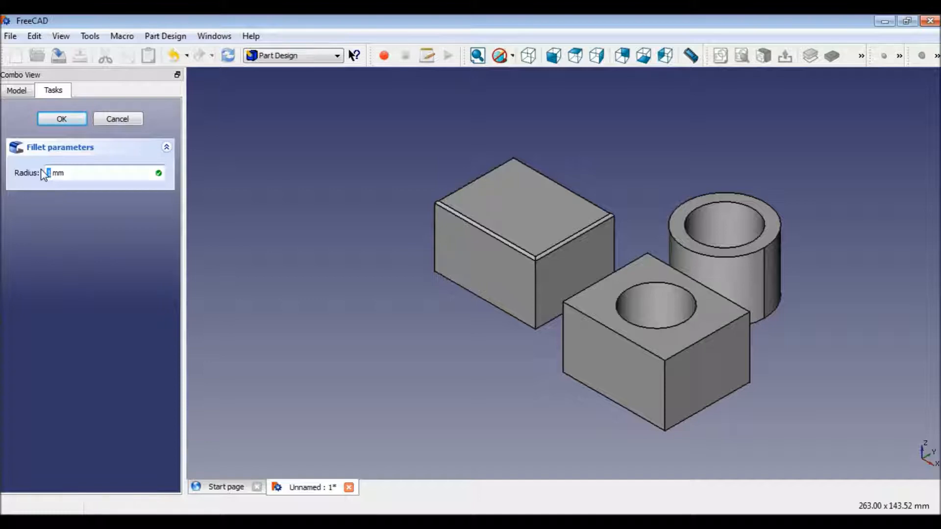
{"action": "type", "text": "5"}
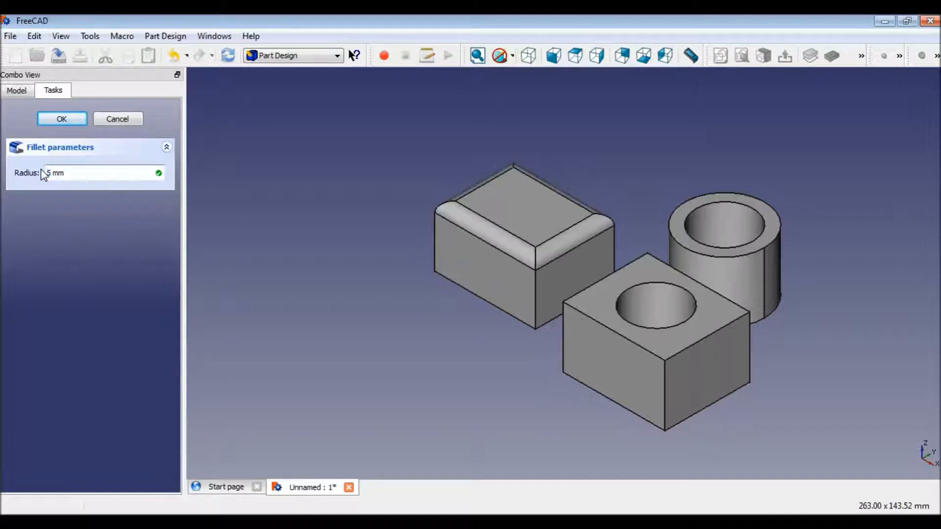
{"action": "left_click", "coordinate": [52, 119]}
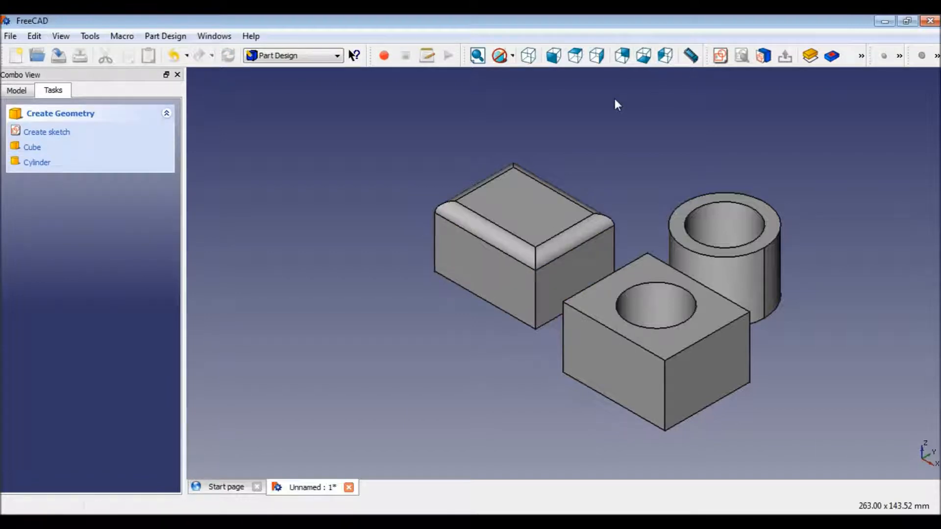
{"action": "left_click", "coordinate": [458, 267]}
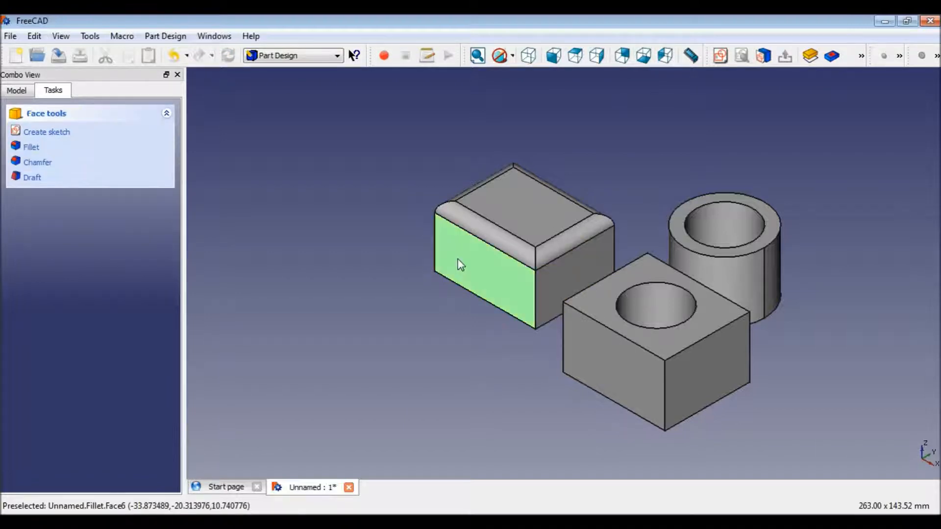
{"action": "left_click", "coordinate": [30, 166]}
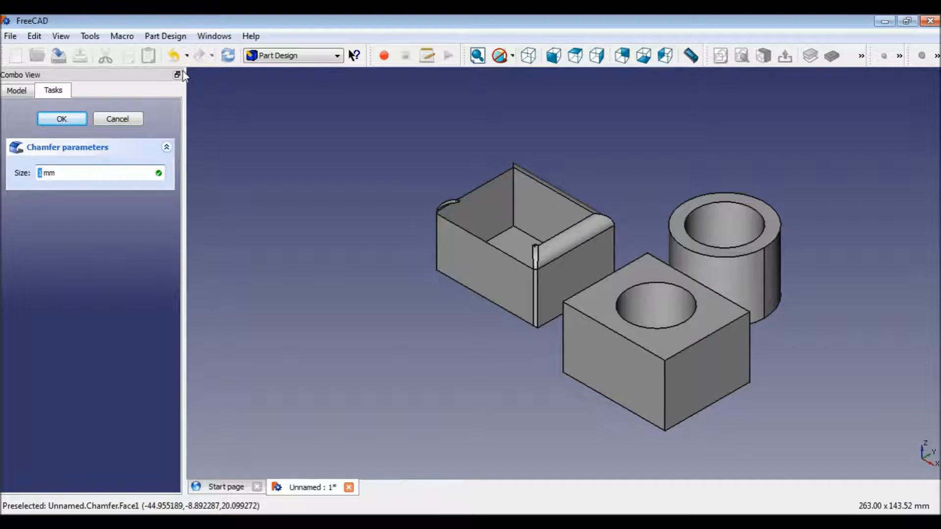
{"action": "left_click", "coordinate": [121, 121]}
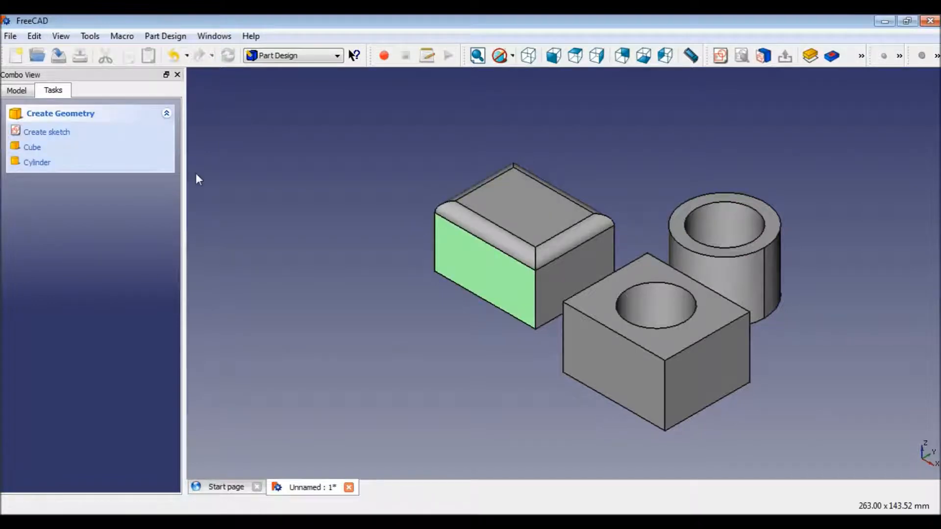
Chamfer the edges of the filleted block's bottom face by 10 mm, then return to the axonometric view.
{"action": "left_click", "coordinate": [657, 61]}
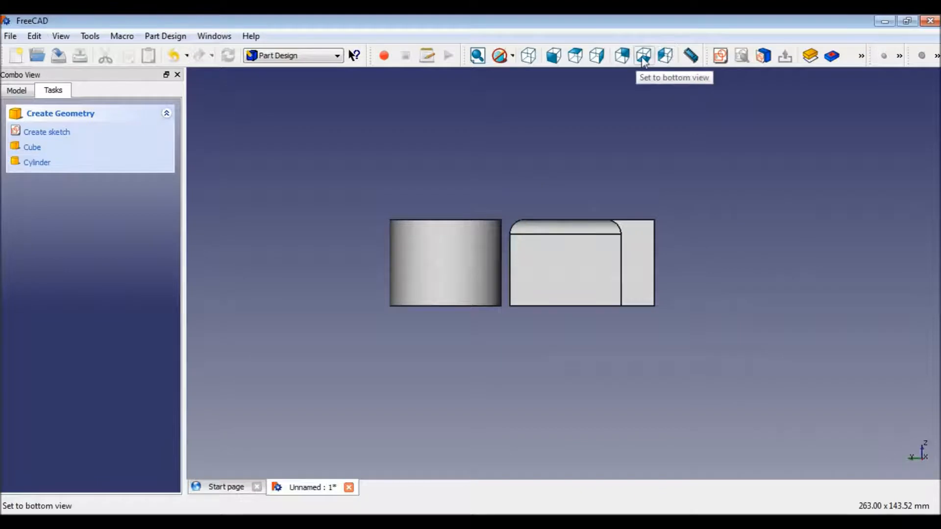
{"action": "left_click", "coordinate": [643, 57]}
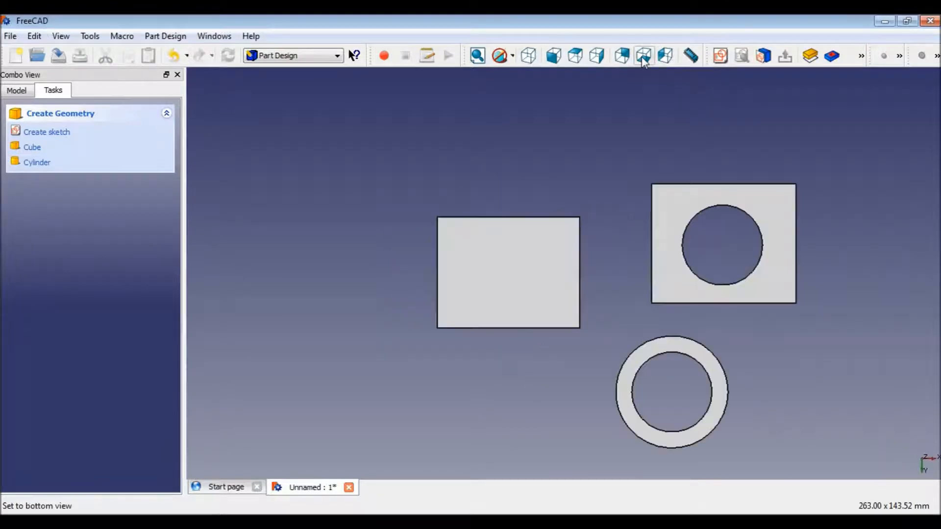
{"action": "left_click", "coordinate": [507, 277]}
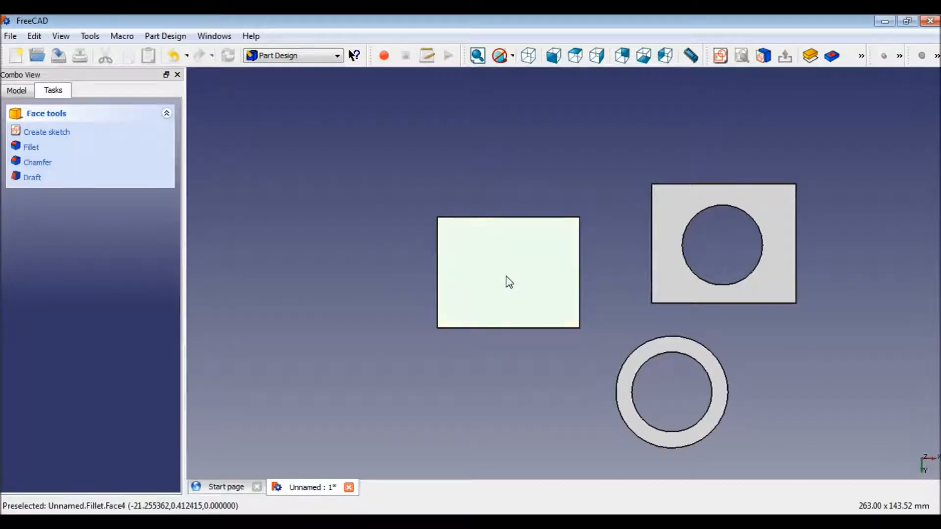
{"action": "left_click", "coordinate": [25, 162]}
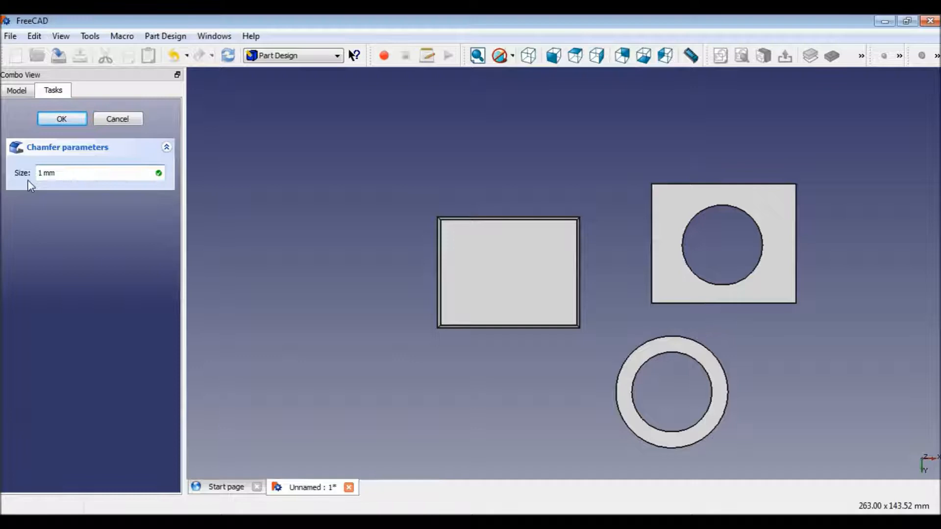
{"action": "type", "text": "0"}
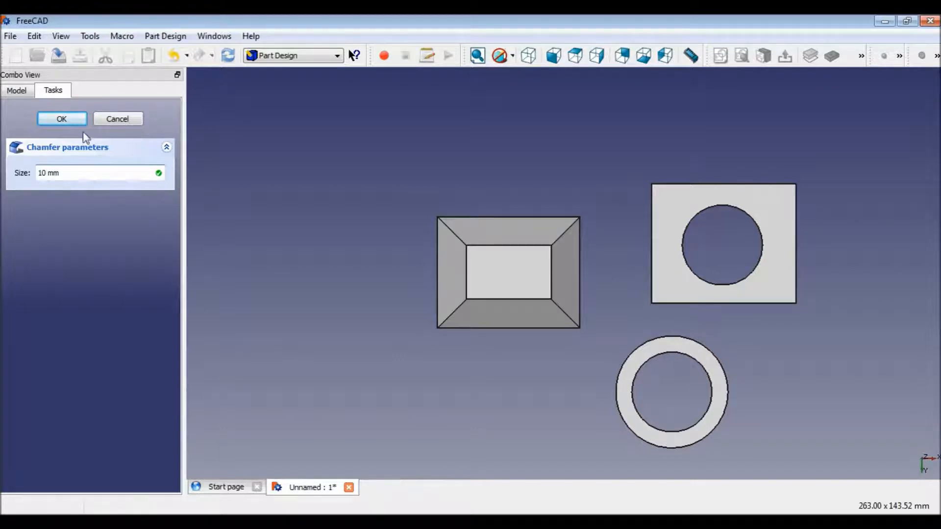
{"action": "left_click", "coordinate": [69, 120]}
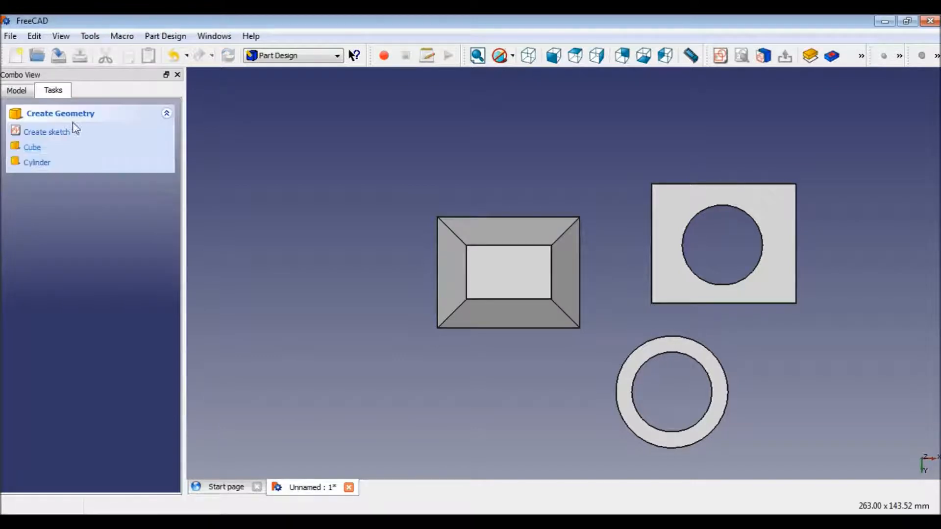
{"action": "left_click", "coordinate": [534, 60]}
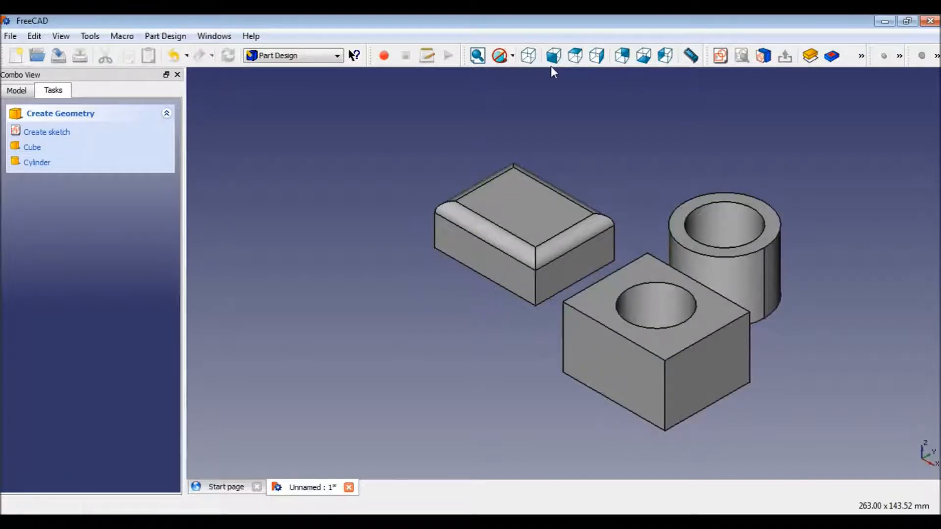
Inspect the filleted and chamfered block from the front view, then go back to the axonometric view.
{"action": "left_click", "coordinate": [552, 57]}
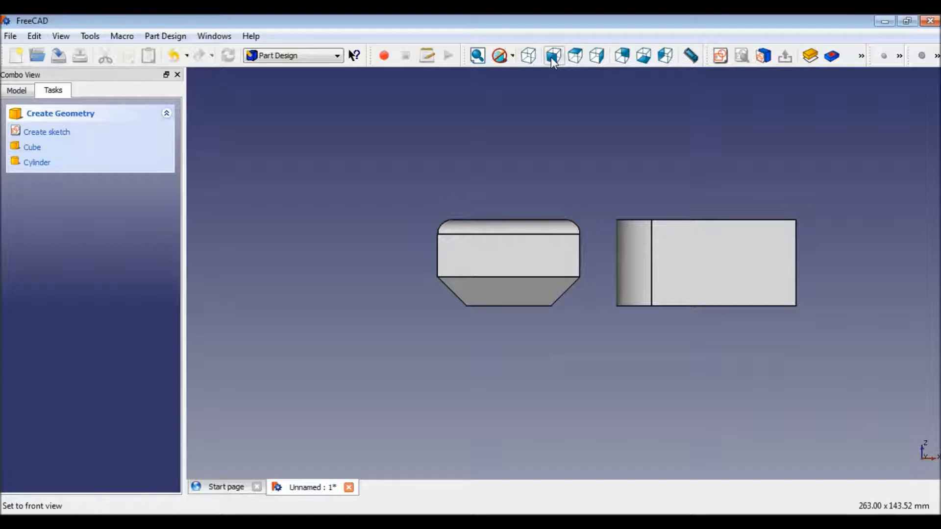
{"action": "left_click", "coordinate": [535, 58]}
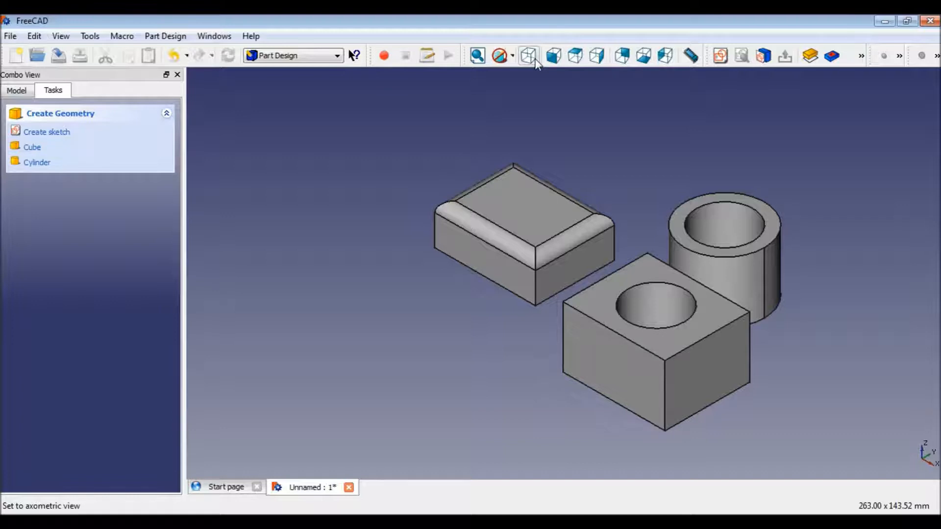
{"action": "left_click", "coordinate": [535, 58]}
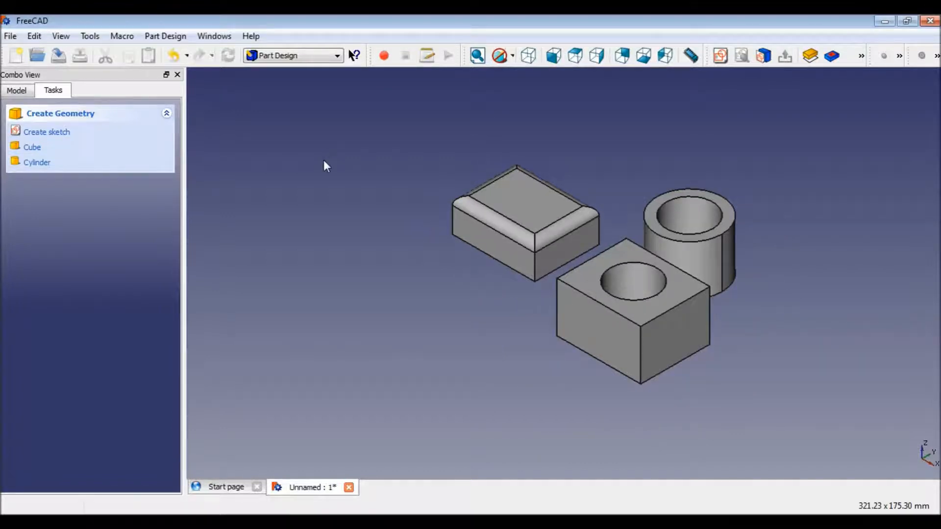
Sketch a rectangle on the XY-Plane beside the filleted block and pad it with the default 30 mm length.
{"action": "left_click", "coordinate": [55, 137]}
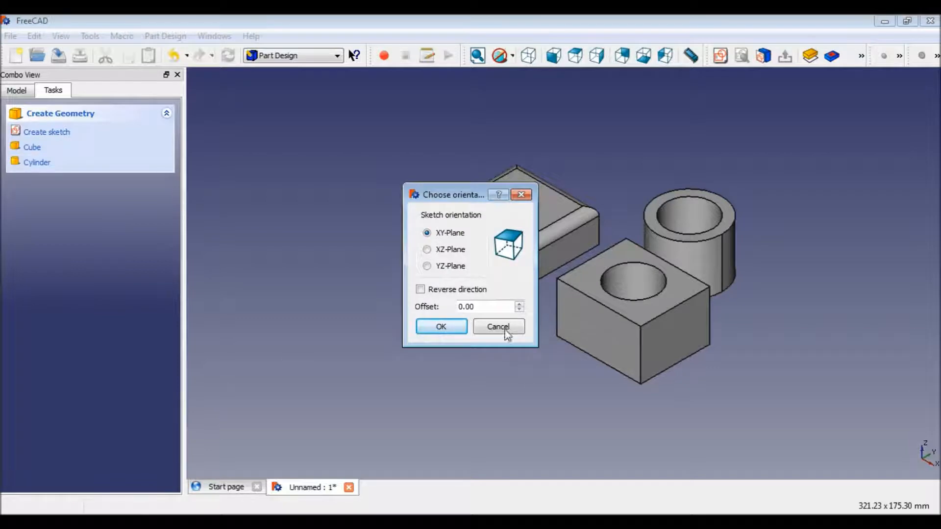
{"action": "left_click", "coordinate": [458, 328]}
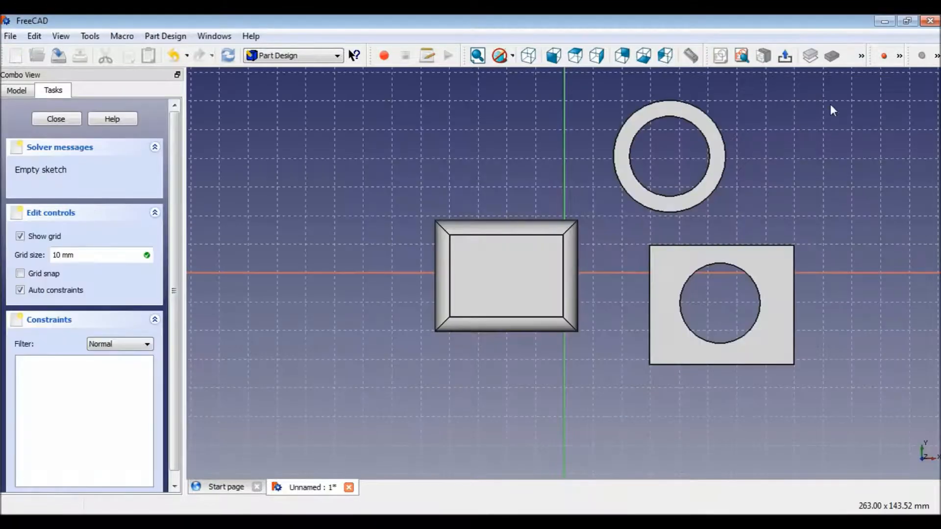
{"action": "left_click", "coordinate": [900, 55]}
{"action": "left_click", "coordinate": [858, 76]}
{"action": "left_click", "coordinate": [267, 131]}
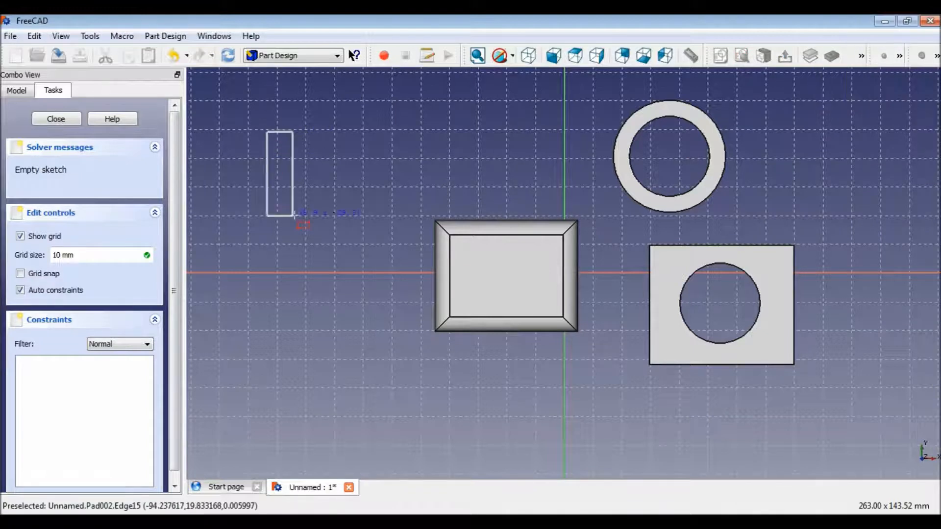
{"action": "left_click", "coordinate": [383, 239]}
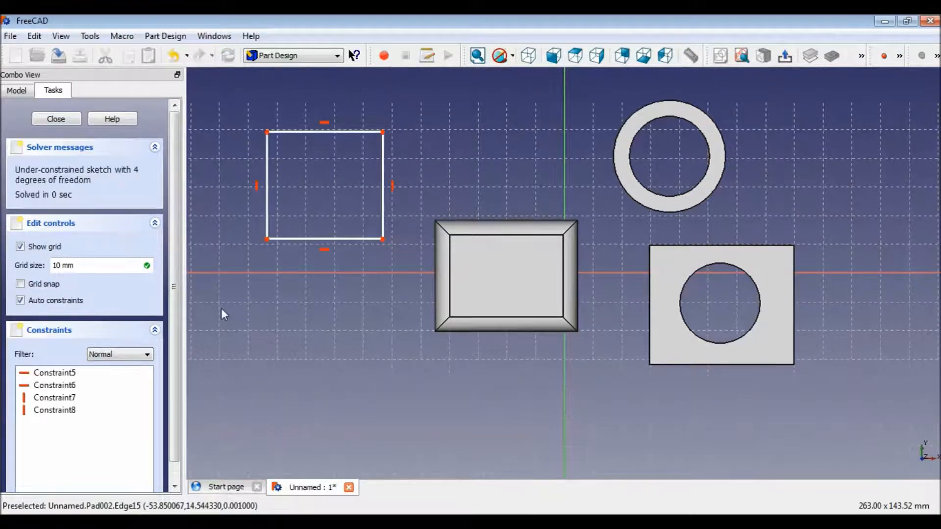
{"action": "left_click", "coordinate": [786, 60]}
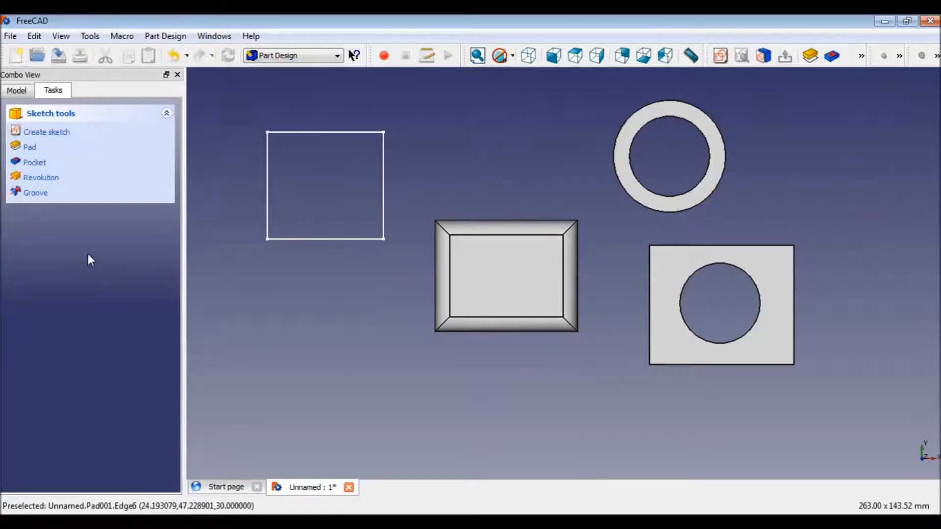
{"action": "left_click", "coordinate": [811, 57]}
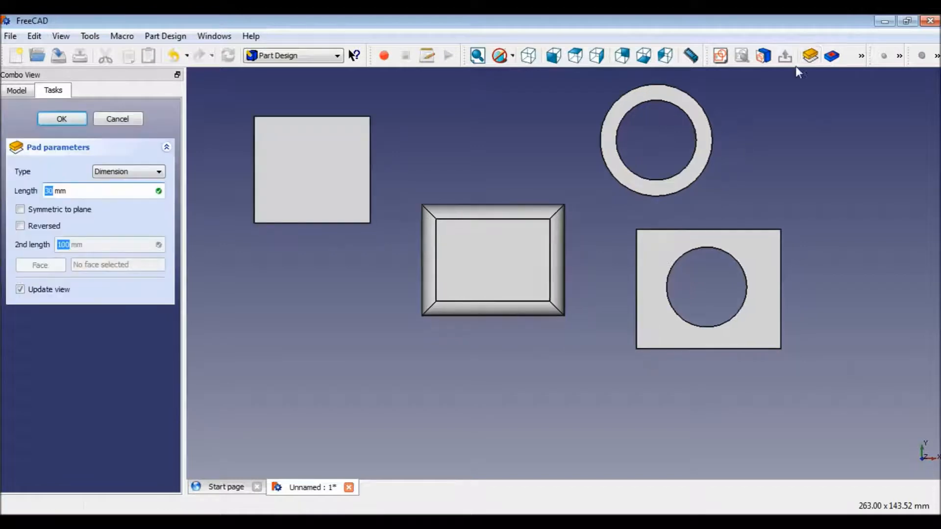
{"action": "left_click", "coordinate": [62, 119]}
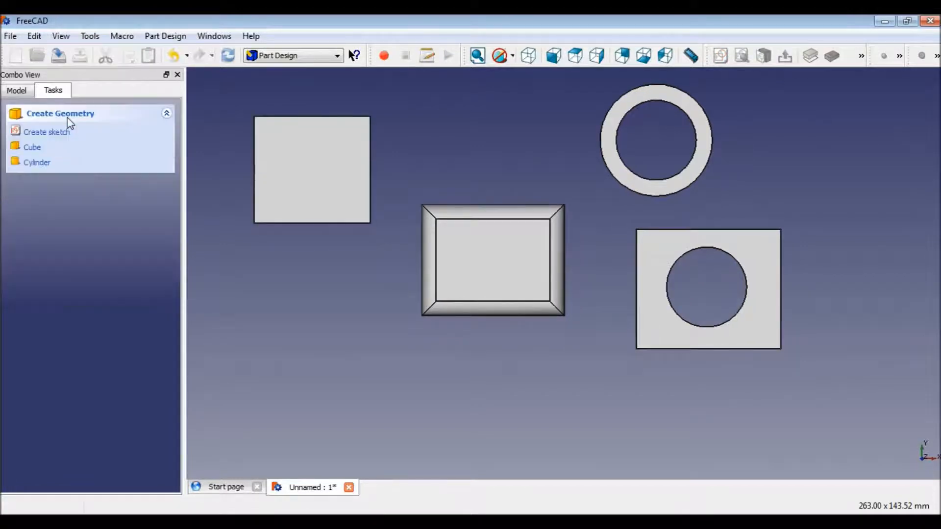
Select the new block's top and front-left faces and start a Draft on them.
{"action": "left_click", "coordinate": [539, 62]}
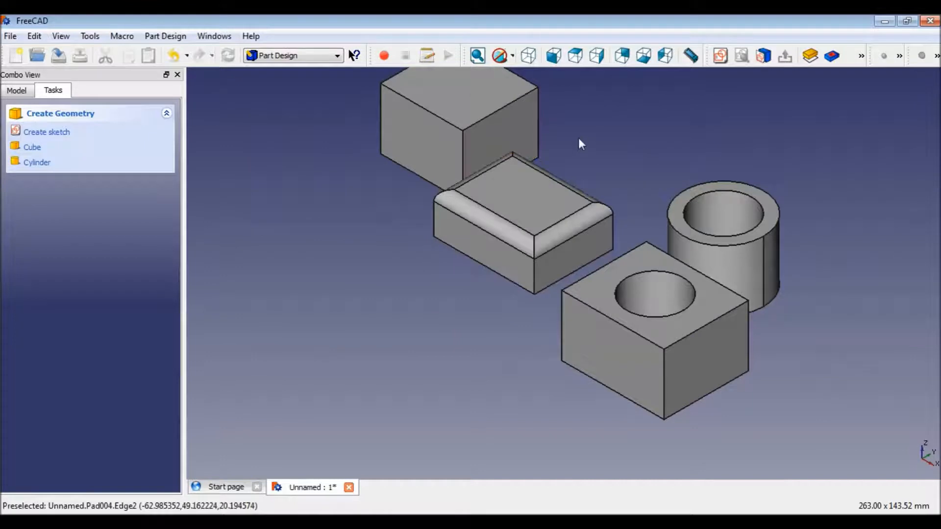
{"action": "scroll", "coordinate": [579, 139], "scroll_direction": "down", "scroll_amount": 1}
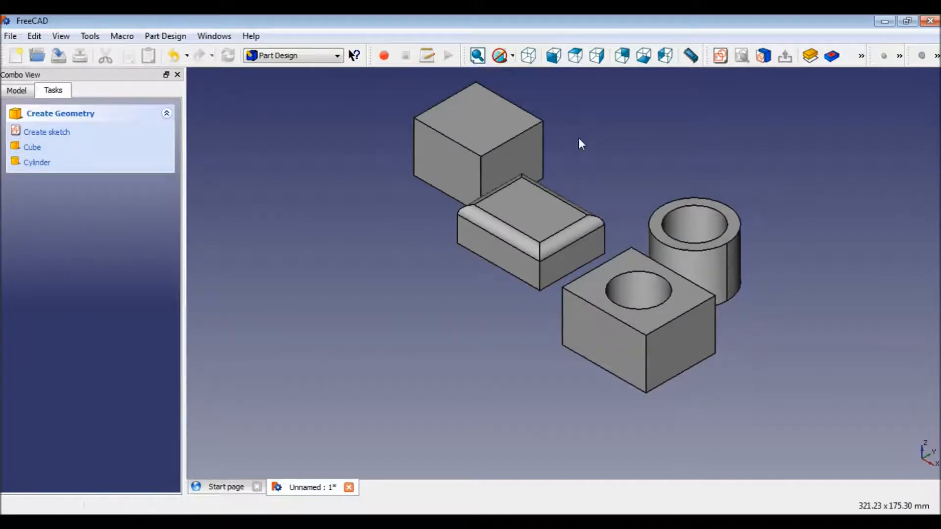
{"action": "scroll", "coordinate": [579, 139], "scroll_direction": "up", "scroll_amount": 1}
{"action": "scroll", "coordinate": [579, 144], "scroll_direction": "down", "scroll_amount": 1}
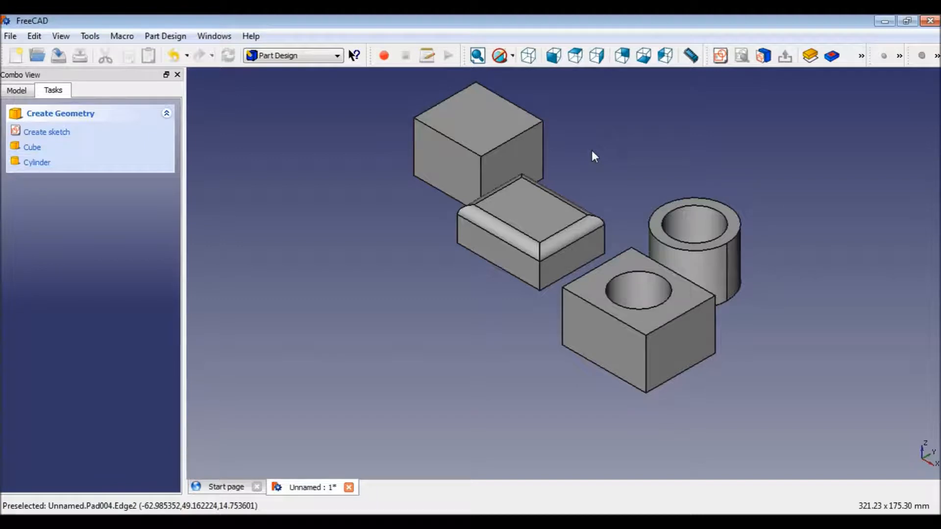
{"action": "left_click", "coordinate": [470, 114]}
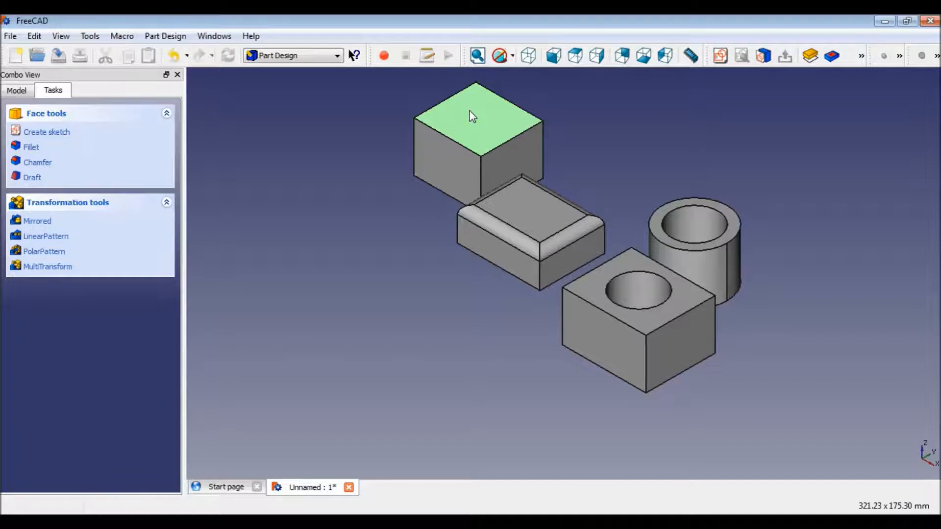
{"action": "left_click", "coordinate": [451, 173], "text": "ctrl"}
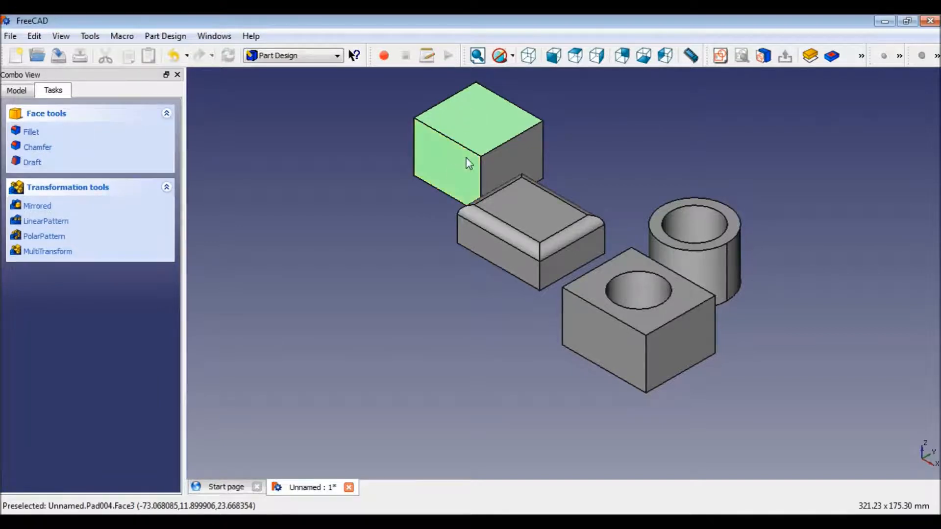
{"action": "double_click", "coordinate": [484, 118]}
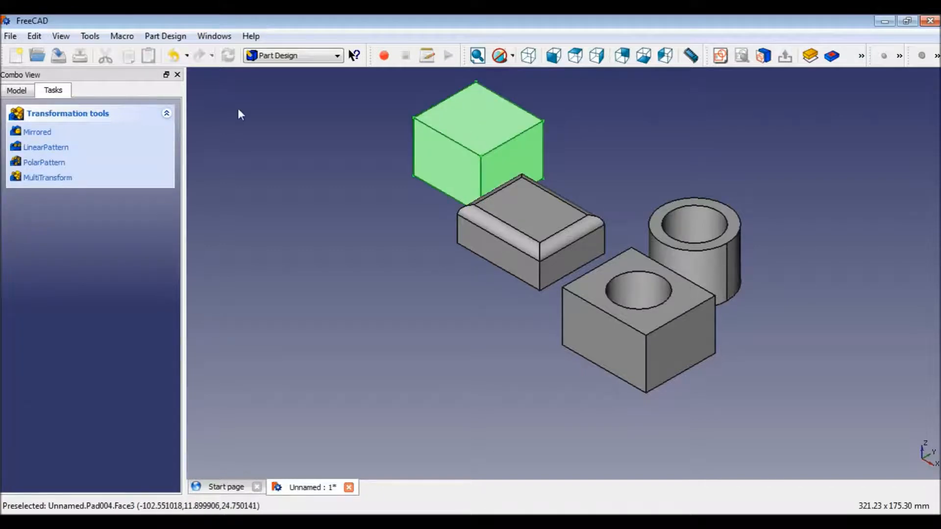
{"action": "left_click", "coordinate": [328, 126]}
{"action": "left_click", "coordinate": [466, 119]}
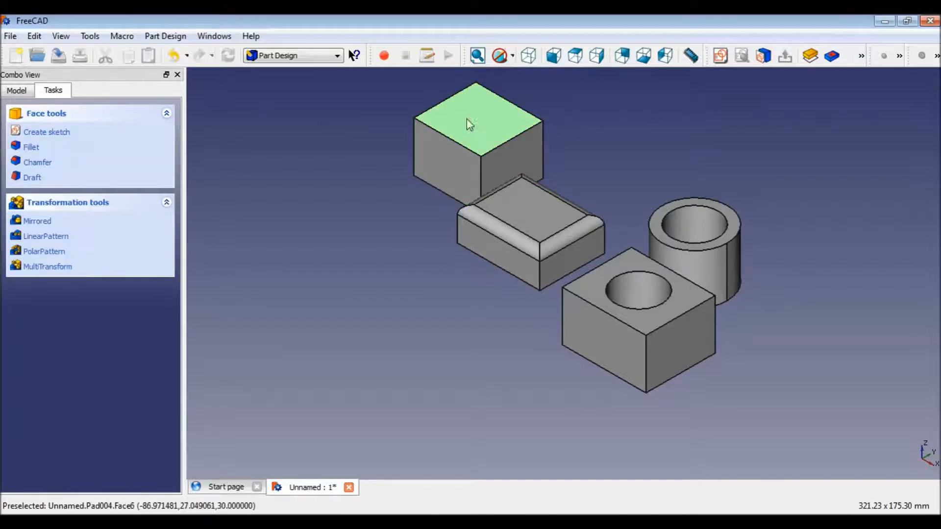
{"action": "left_click", "coordinate": [435, 165], "text": "ctrl"}
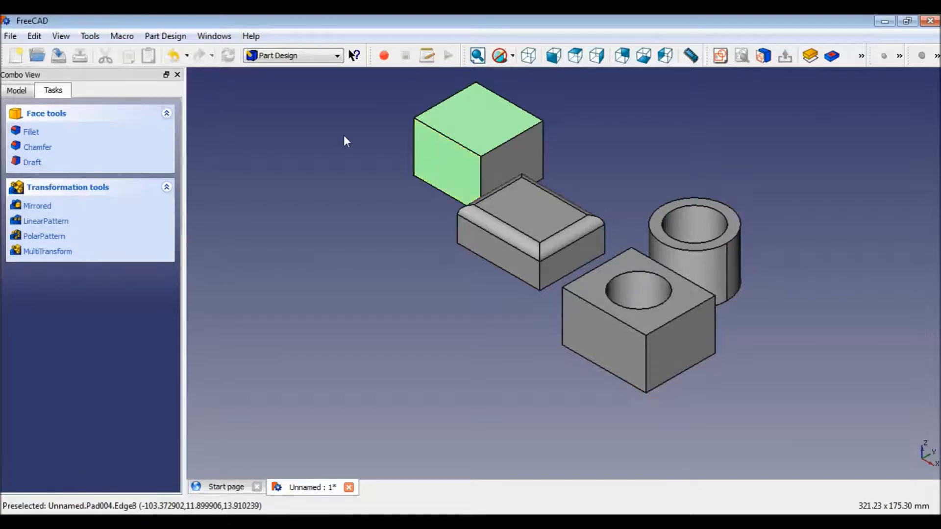
{"action": "left_click", "coordinate": [31, 162]}
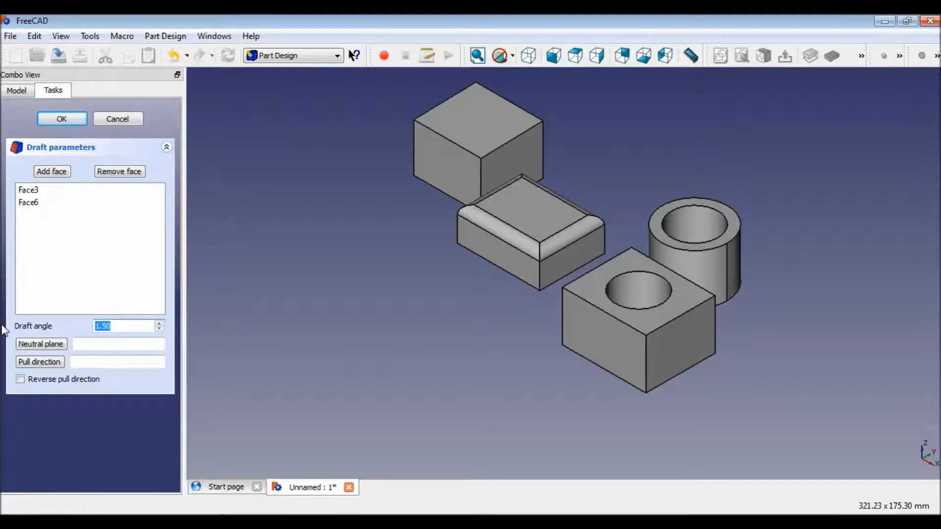
Set the draft's neutral plane and pull direction to 0 and its draft angle to 25°, then confirm.
{"action": "type", "text": "5"}
{"action": "key", "text": "BackSpace"}
{"action": "type", "text": "10"}
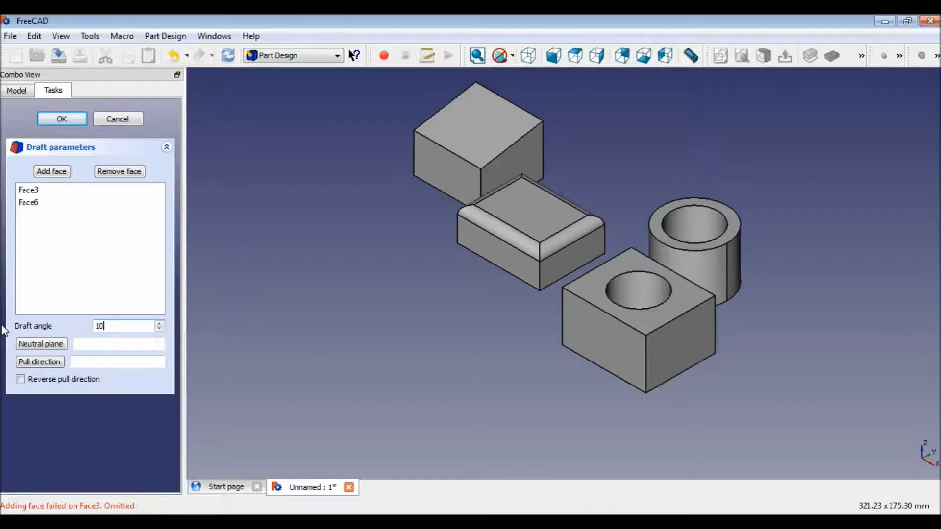
{"action": "key", "text": "BackSpace"}
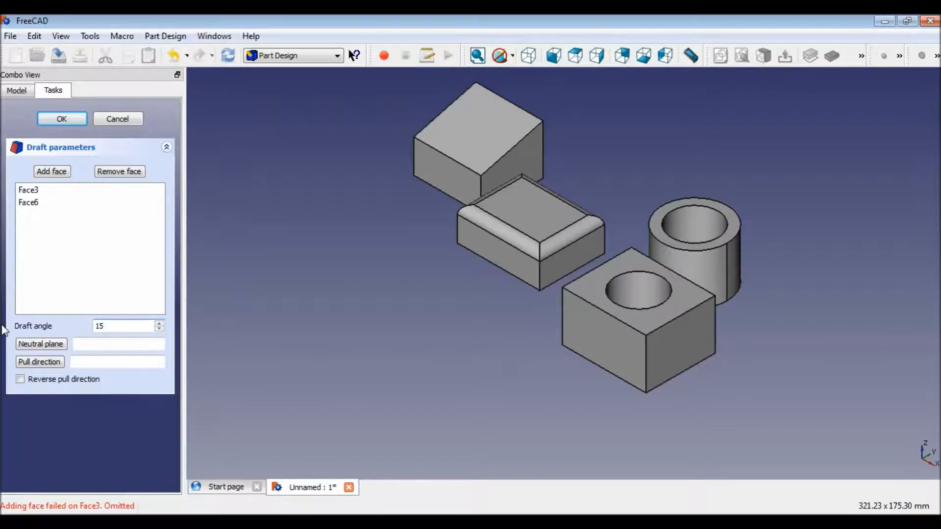
{"action": "left_click", "coordinate": [85, 366]}
{"action": "left_click", "coordinate": [88, 343]}
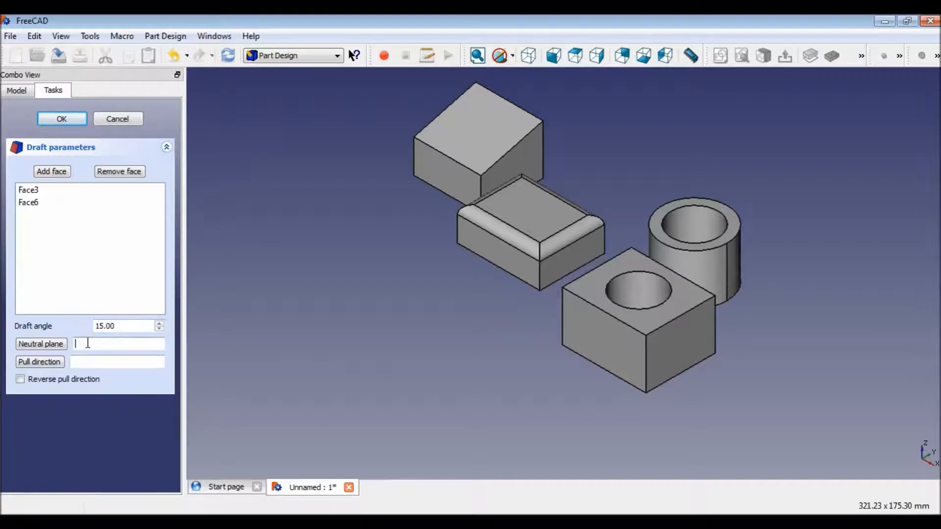
{"action": "type", "text": "0"}
{"action": "left_click", "coordinate": [84, 361]}
{"action": "type", "text": "0"}
{"action": "left_click", "coordinate": [101, 325]}
{"action": "key", "text": "BackSpace"}
{"action": "type", "text": "2"}
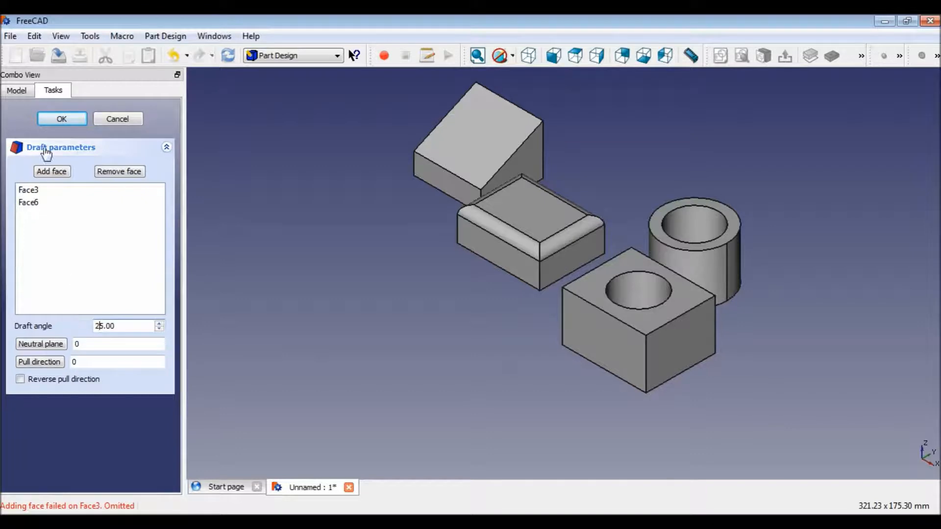
{"action": "left_click", "coordinate": [61, 119]}
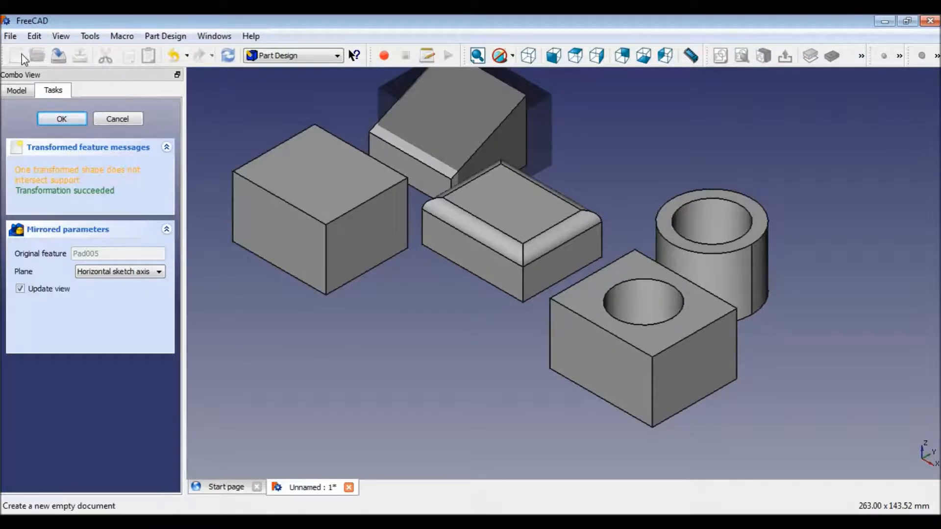
{"action": "left_click", "coordinate": [118, 118]}
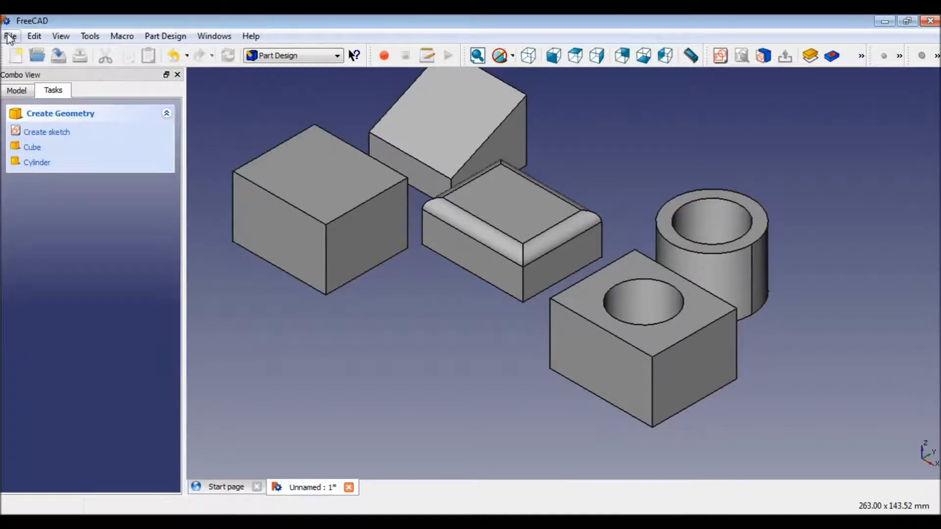
Create a new document and sketch a rectangle around the origin on its XY-Plane.
{"action": "left_click", "coordinate": [10, 36]}
{"action": "left_click", "coordinate": [30, 53]}
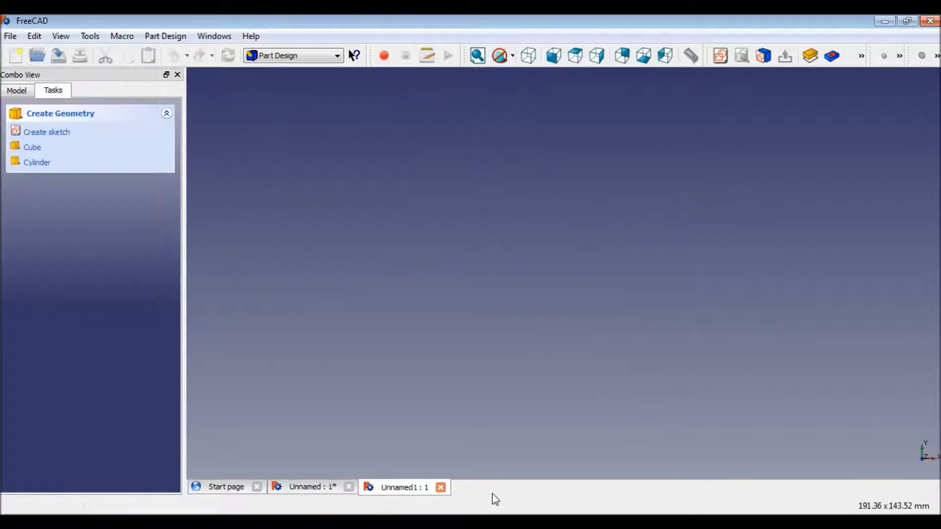
{"action": "left_click", "coordinate": [50, 132]}
{"action": "left_click", "coordinate": [447, 328]}
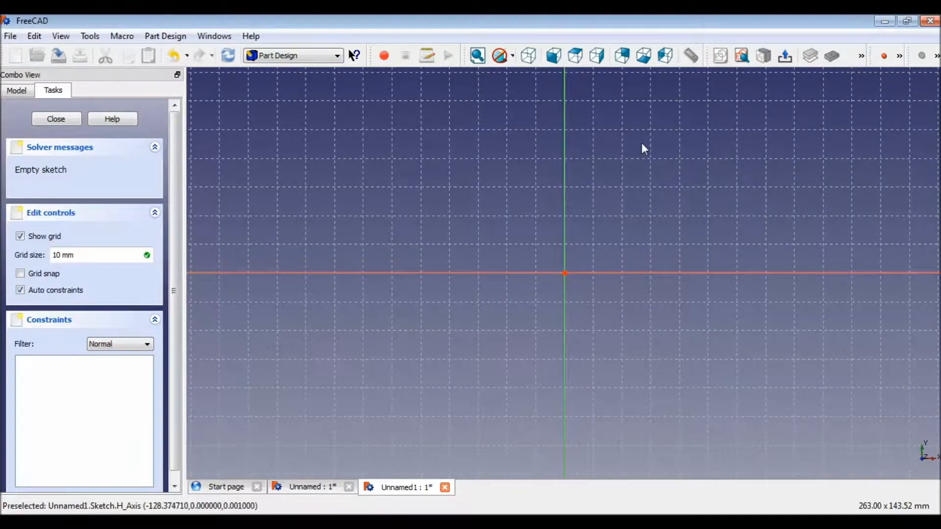
{"action": "left_click", "coordinate": [899, 56]}
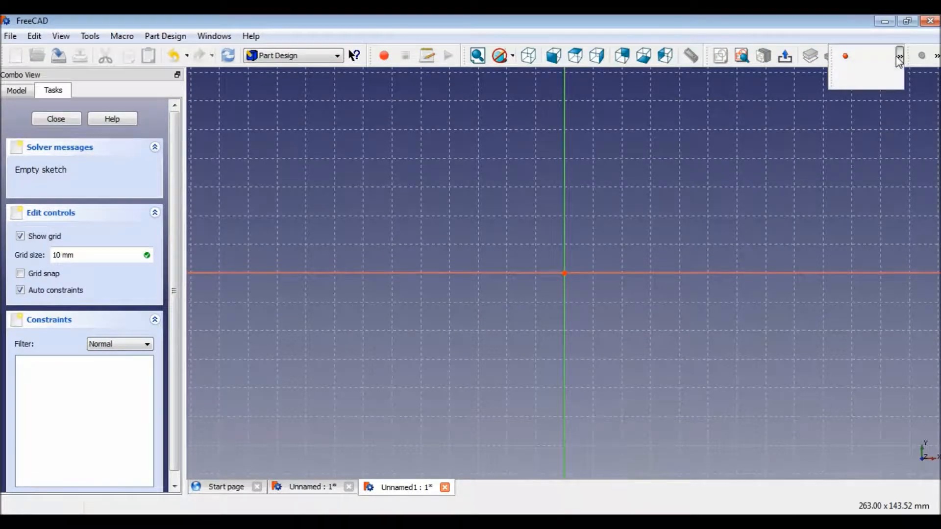
{"action": "left_click", "coordinate": [859, 77]}
{"action": "left_click", "coordinate": [497, 234]}
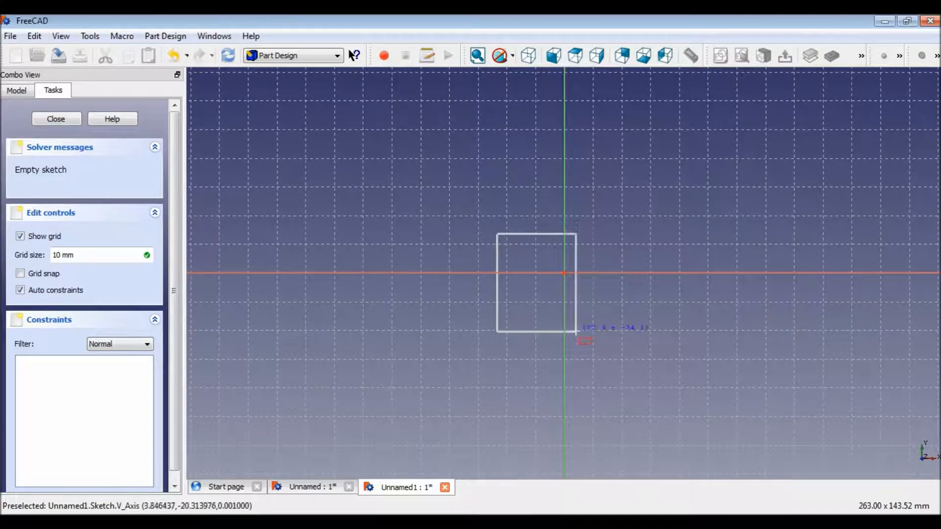
{"action": "left_click", "coordinate": [645, 342]}
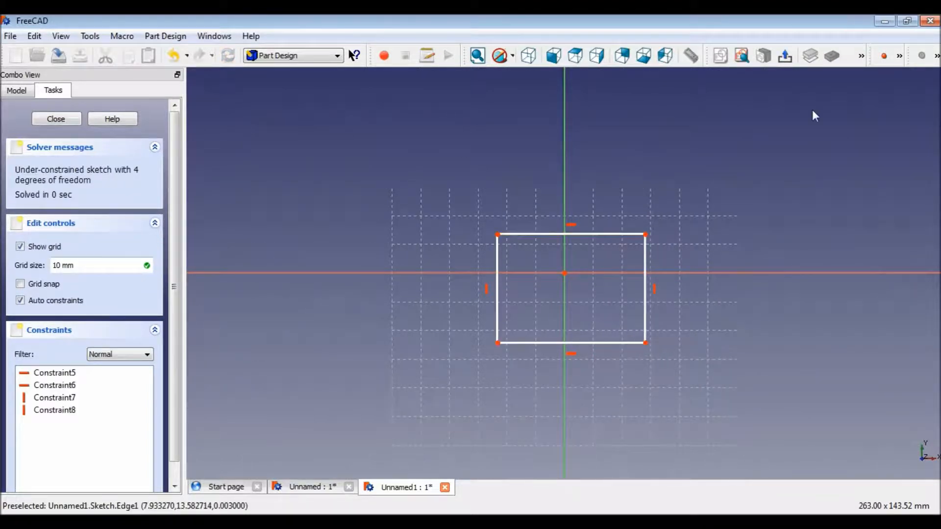
{"action": "left_click", "coordinate": [785, 58]}
Pad the rectangle with the default 30 mm length and switch to the axonometric view.
{"action": "left_click", "coordinate": [810, 56]}
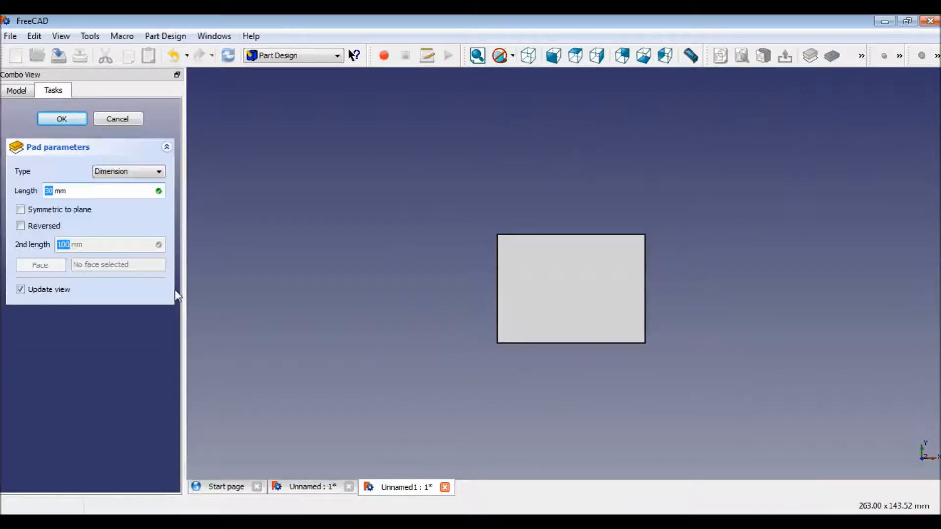
{"action": "left_click", "coordinate": [74, 120]}
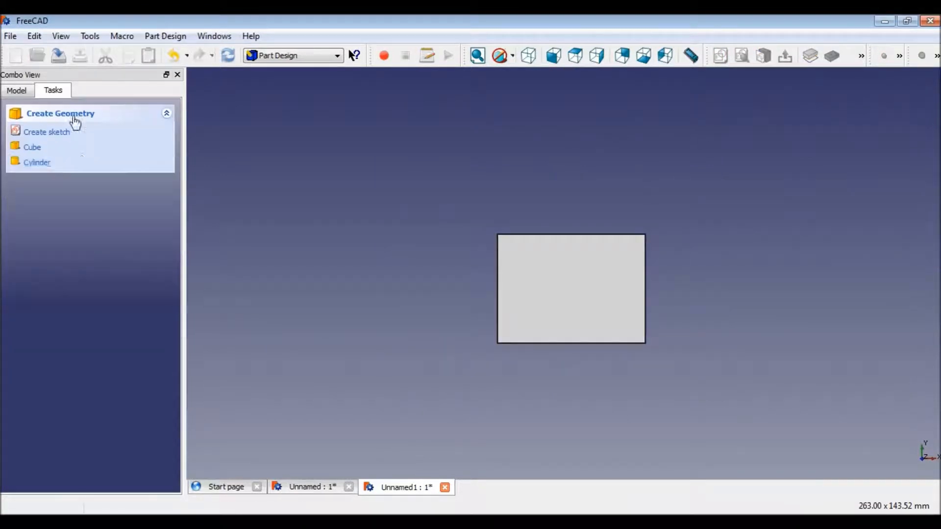
{"action": "left_click", "coordinate": [529, 57]}
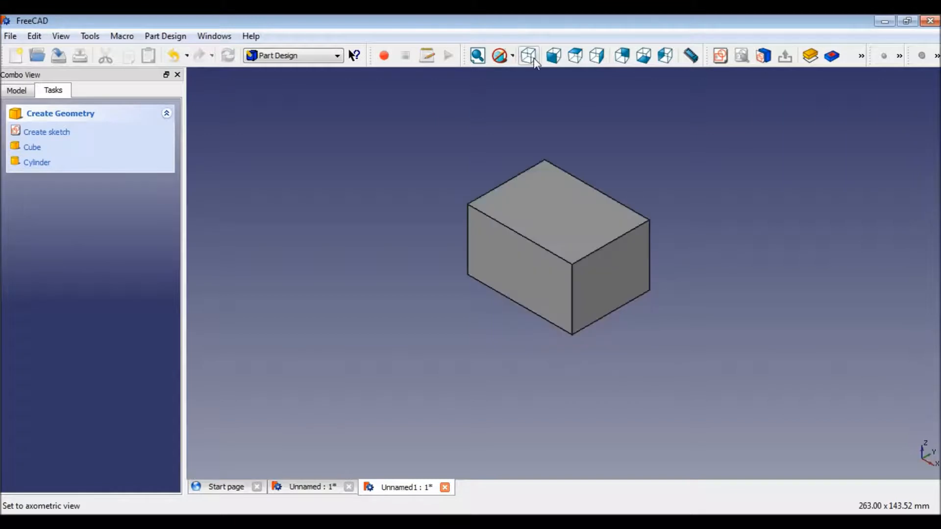
Try a Mirrored copy of the pad about the horizontal and vertical sketch axes, then cancel it.
{"action": "left_click", "coordinate": [583, 218]}
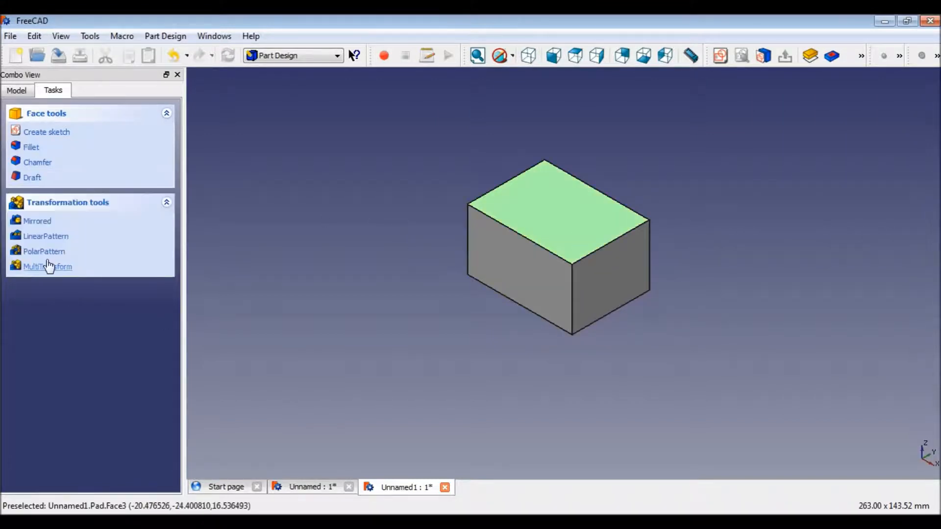
{"action": "left_click", "coordinate": [37, 221]}
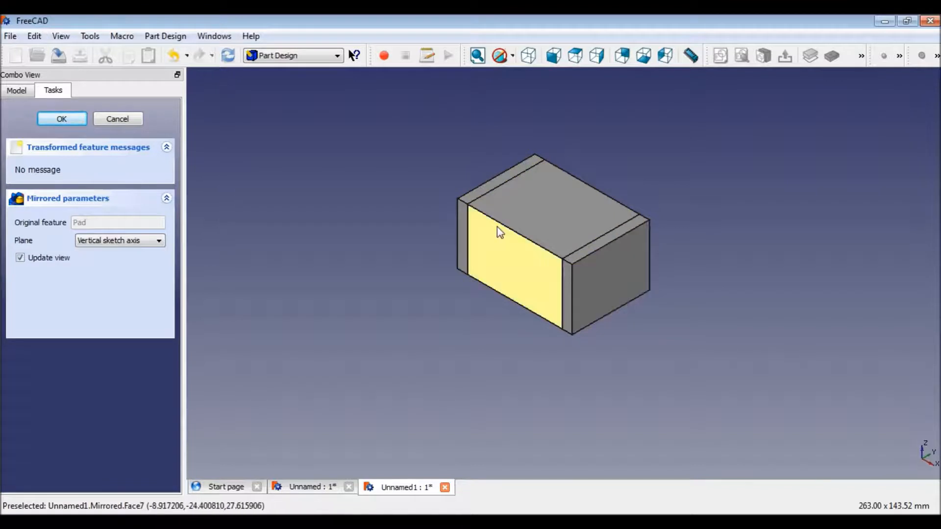
{"action": "left_click", "coordinate": [160, 241]}
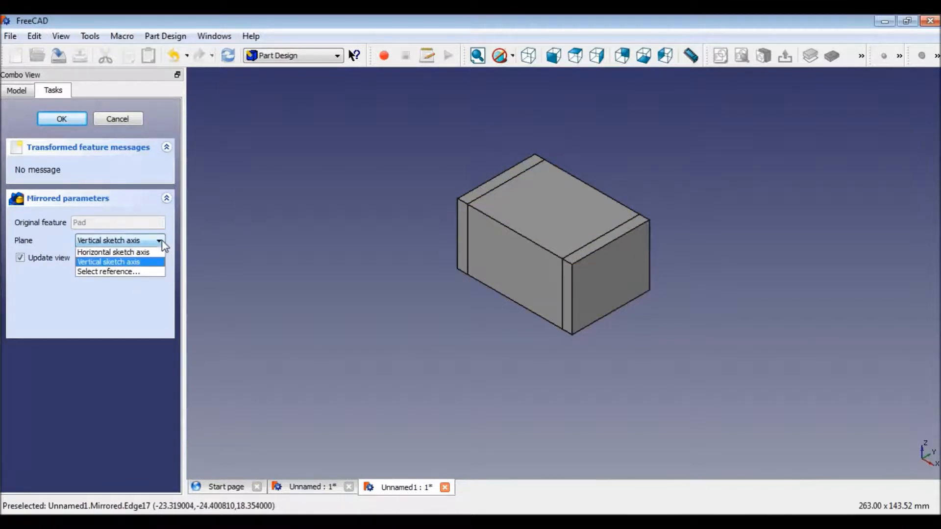
{"action": "left_click", "coordinate": [131, 253]}
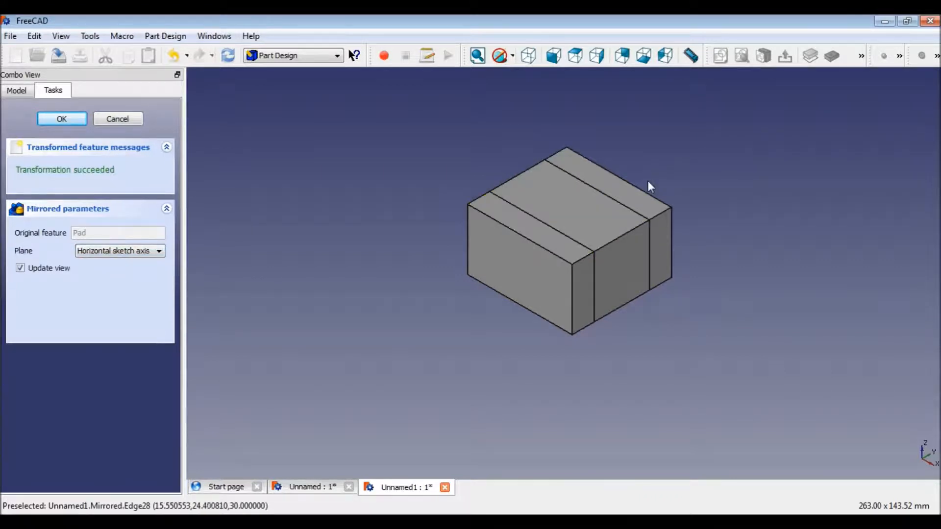
{"action": "left_click", "coordinate": [159, 252]}
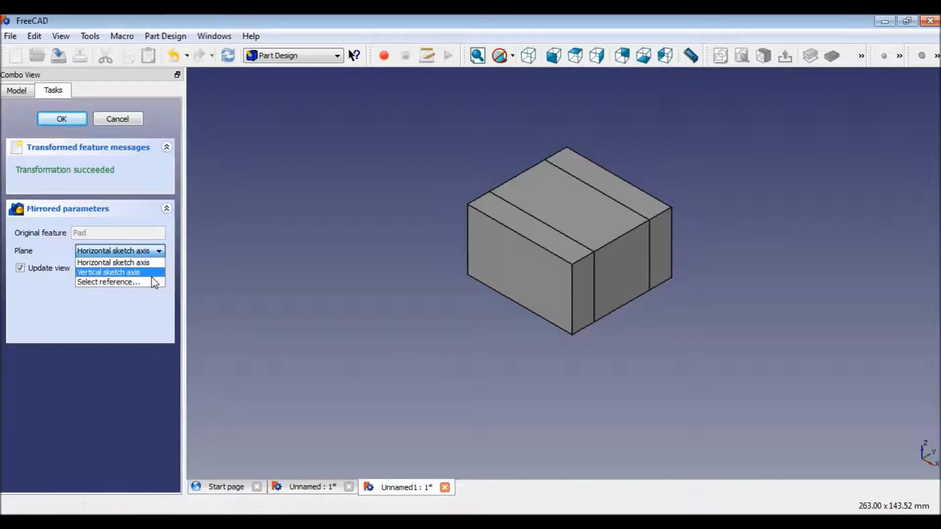
{"action": "left_click", "coordinate": [150, 273]}
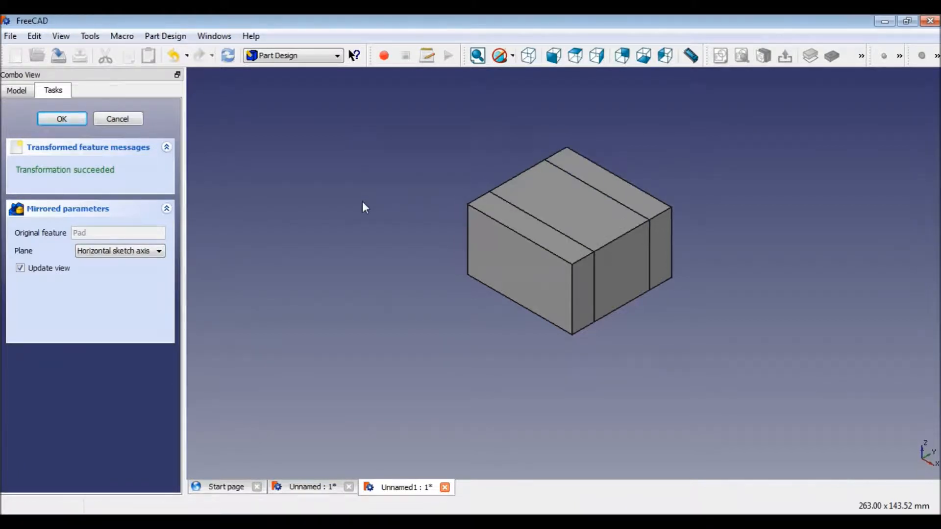
{"action": "left_click", "coordinate": [122, 120]}
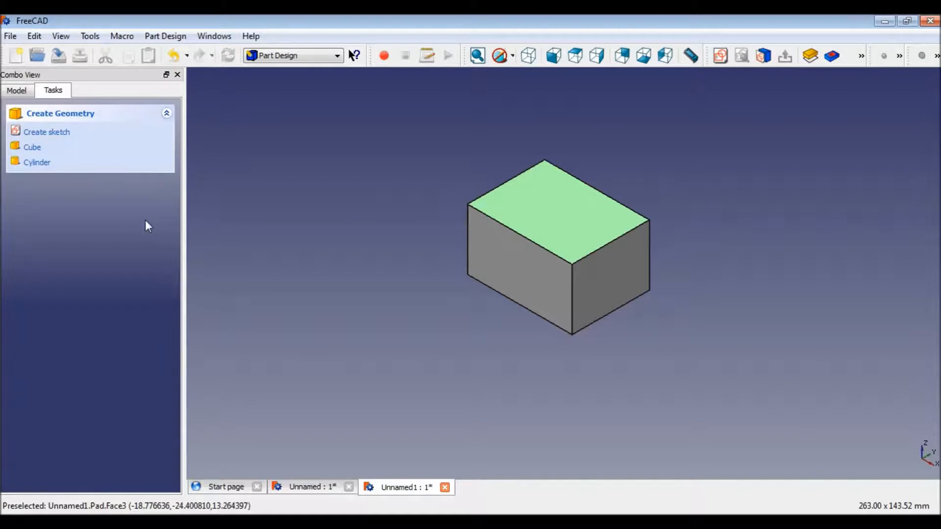
Start a LinearPattern of the pad and set its length to 10 mm.
{"action": "left_click", "coordinate": [556, 221]}
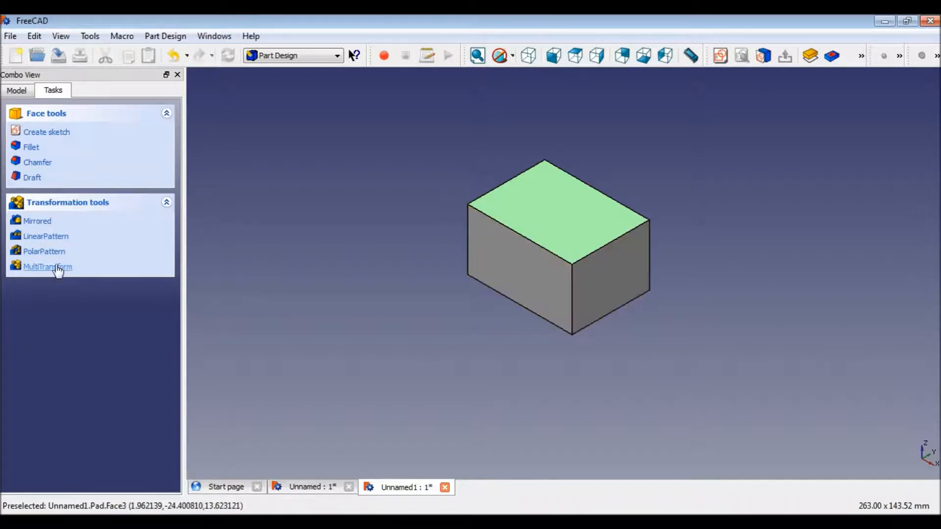
{"action": "left_click", "coordinate": [56, 240]}
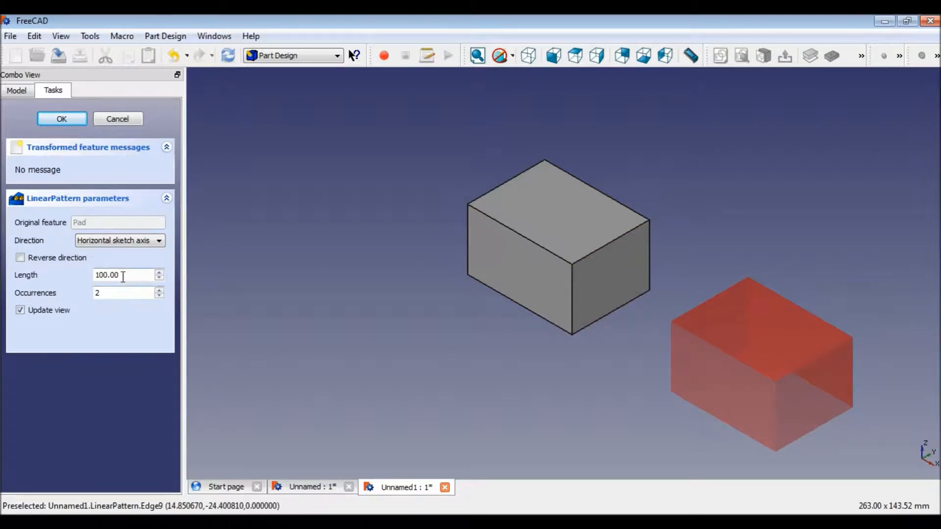
{"action": "left_click_drag", "start_coordinate": [120, 275], "coordinate": [62, 276]}
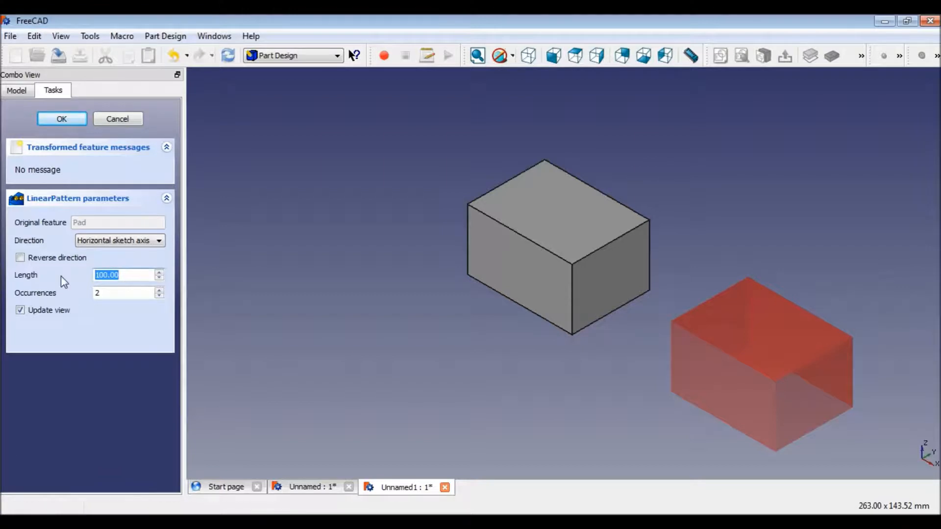
{"action": "type", "text": "19"}
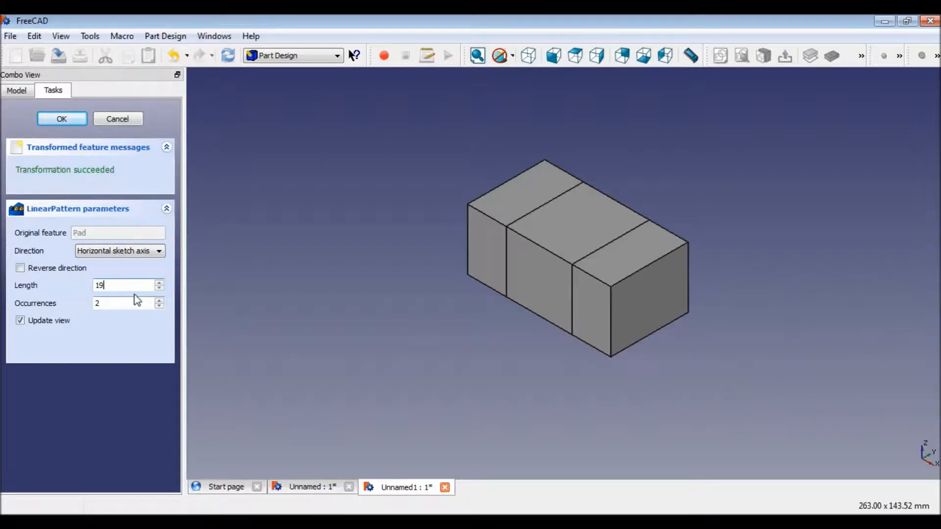
{"action": "left_click_drag", "start_coordinate": [124, 287], "coordinate": [78, 297]}
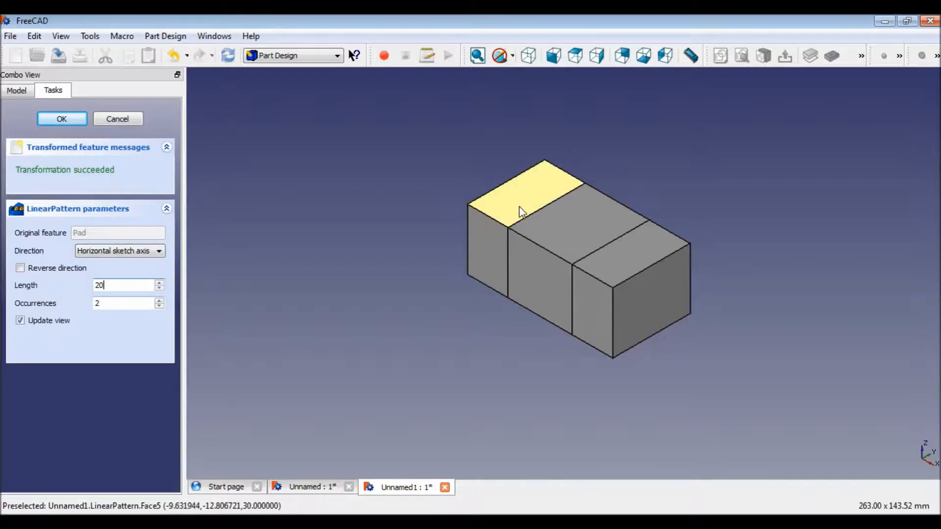
{"action": "left_click", "coordinate": [107, 285]}
{"action": "key", "text": "BackSpace"}
{"action": "key", "text": "BackSpace"}
{"action": "type", "text": "10"}
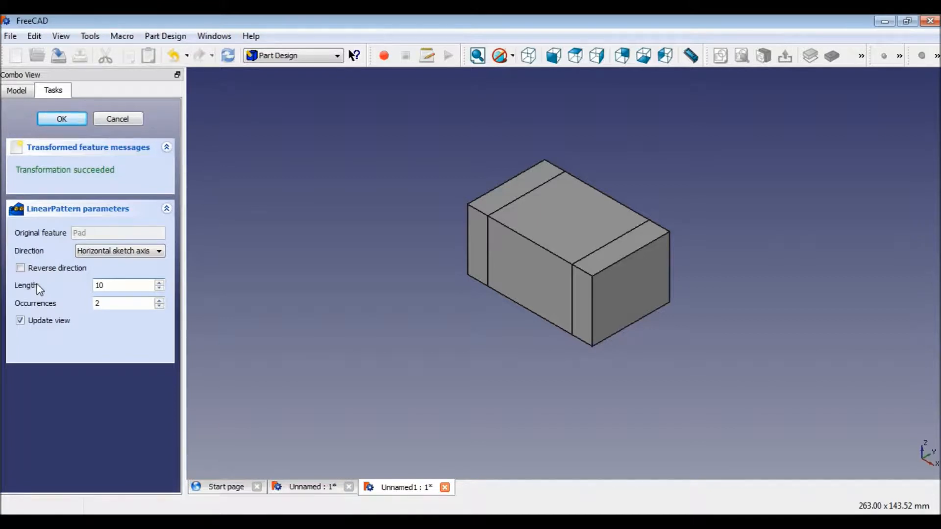
Switch the linear pattern's direction to the vertical sketch axis, then cancel the pattern.
{"action": "left_click", "coordinate": [158, 252]}
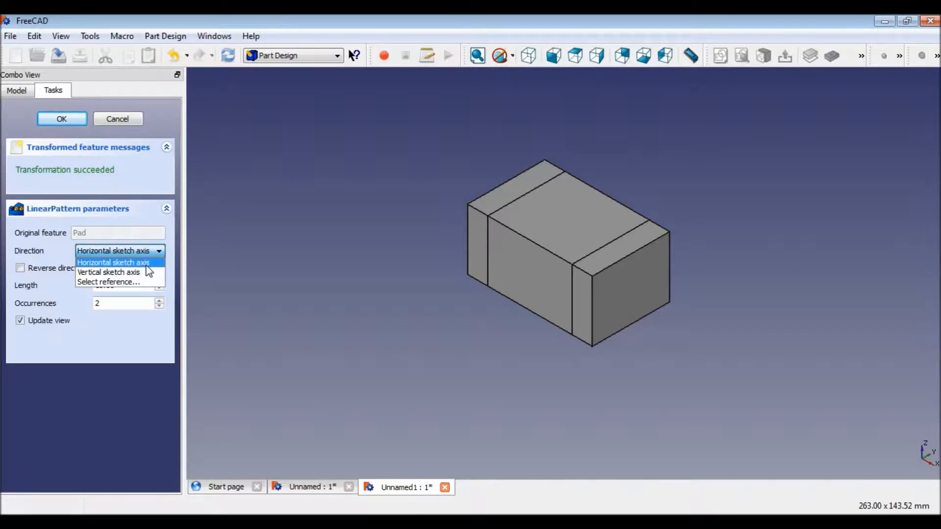
{"action": "left_click", "coordinate": [146, 273]}
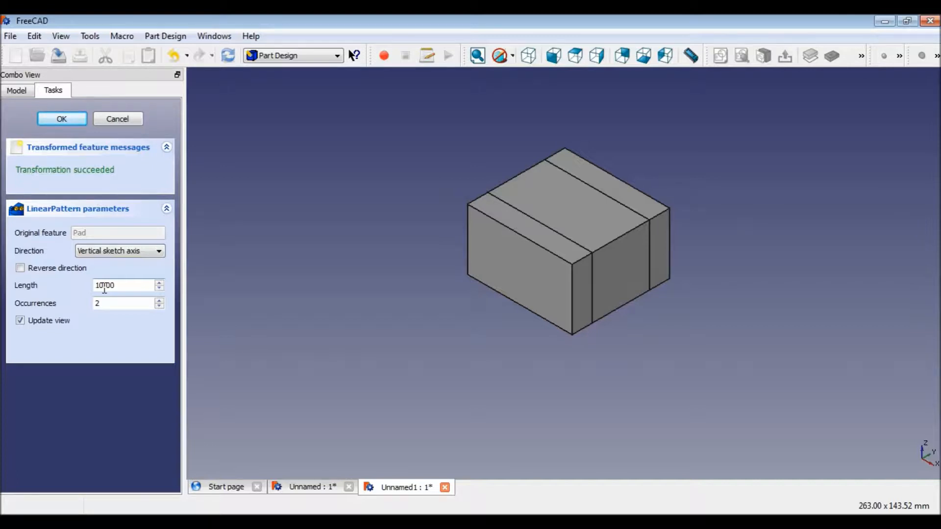
{"action": "left_click", "coordinate": [128, 121]}
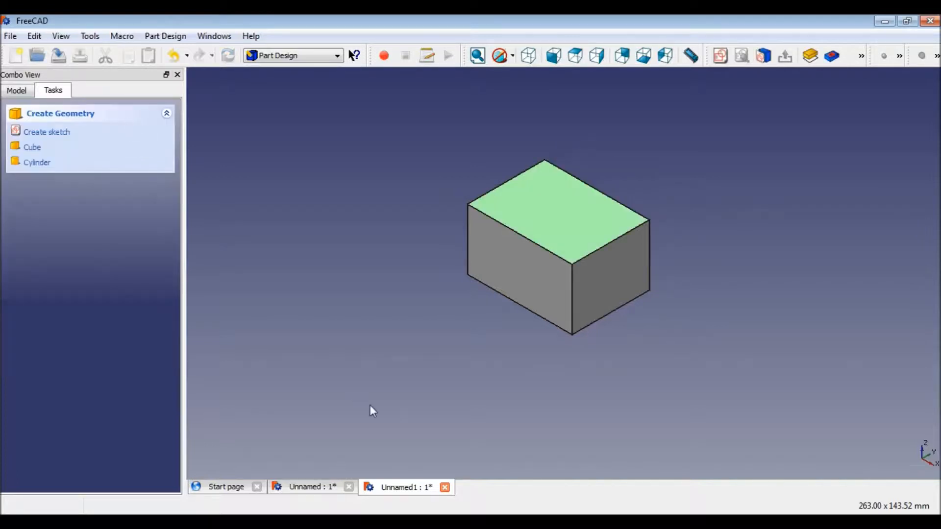
Start a PolarPattern of the pad and try angles of 45° and 180°.
{"action": "left_click", "coordinate": [514, 275]}
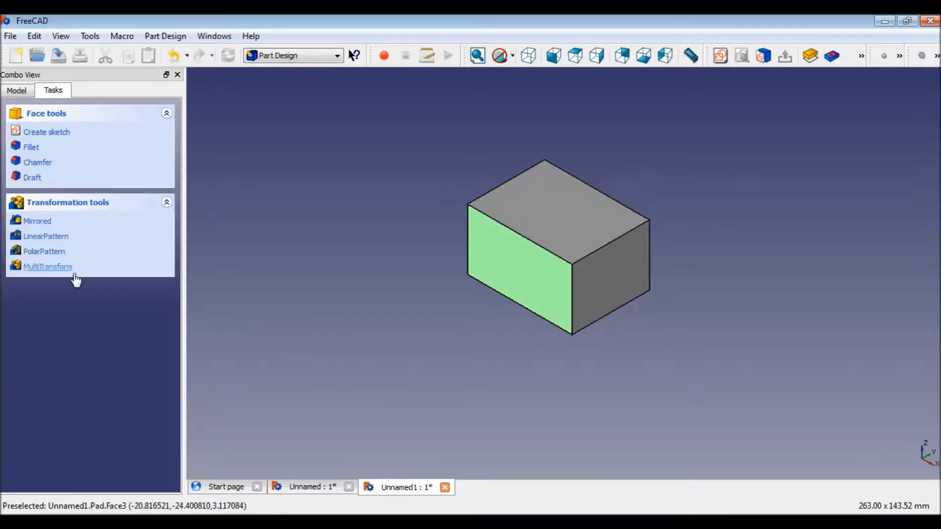
{"action": "left_click", "coordinate": [43, 252]}
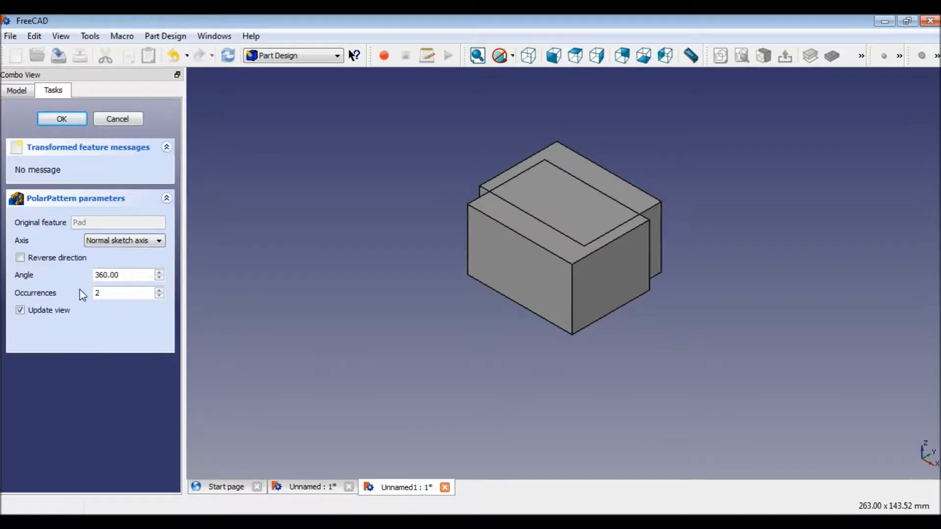
{"action": "left_click_drag", "start_coordinate": [121, 274], "coordinate": [52, 276]}
{"action": "type", "text": "45"}
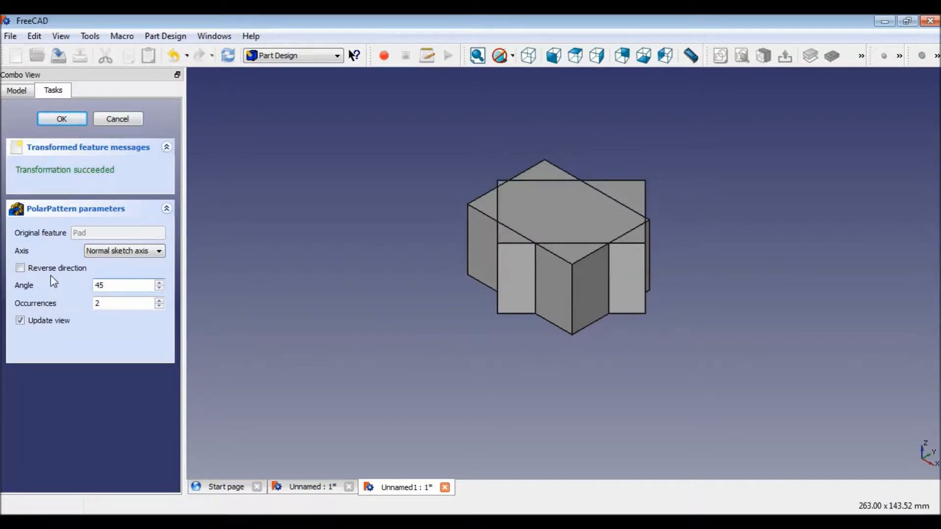
{"action": "key", "text": "BackSpace"}
{"action": "key", "text": "BackSpace"}
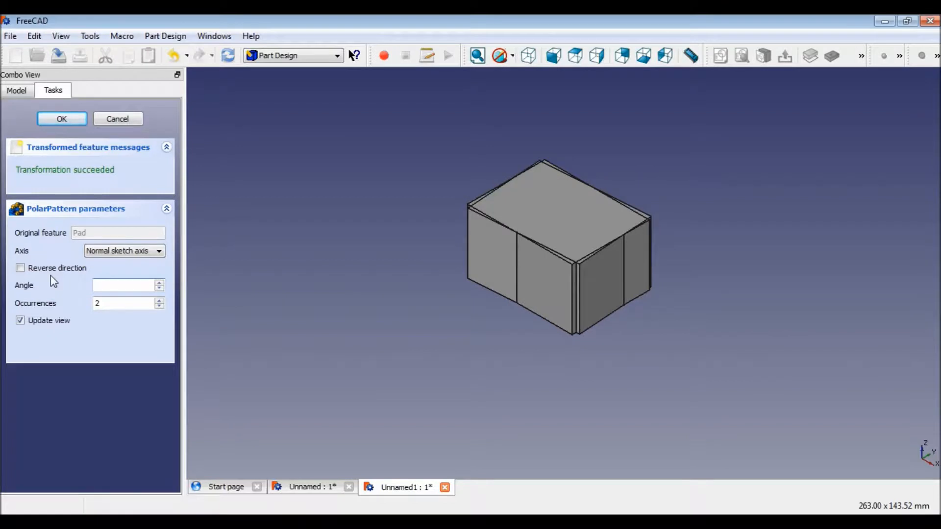
{"action": "type", "text": "180"}
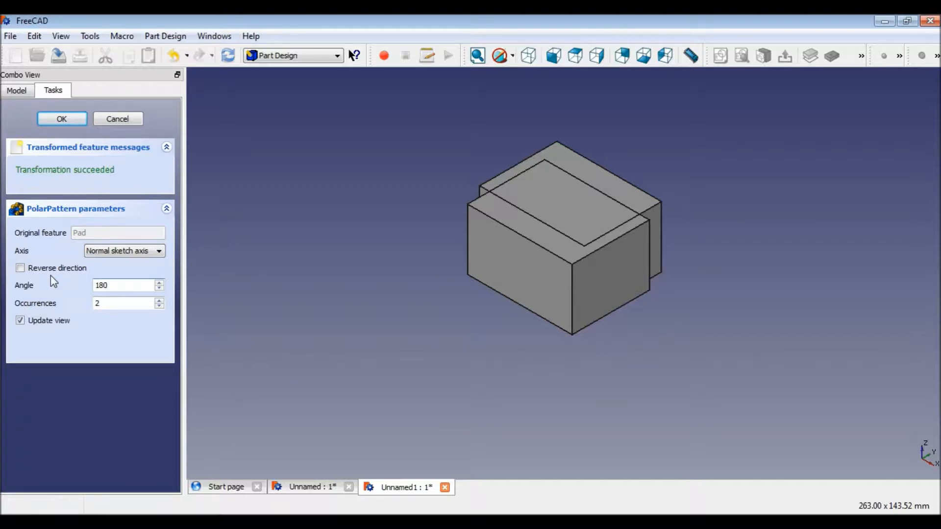
Switch the polar pattern's axis to a selected reference and try an angle of 90°.
{"action": "left_click", "coordinate": [153, 251]}
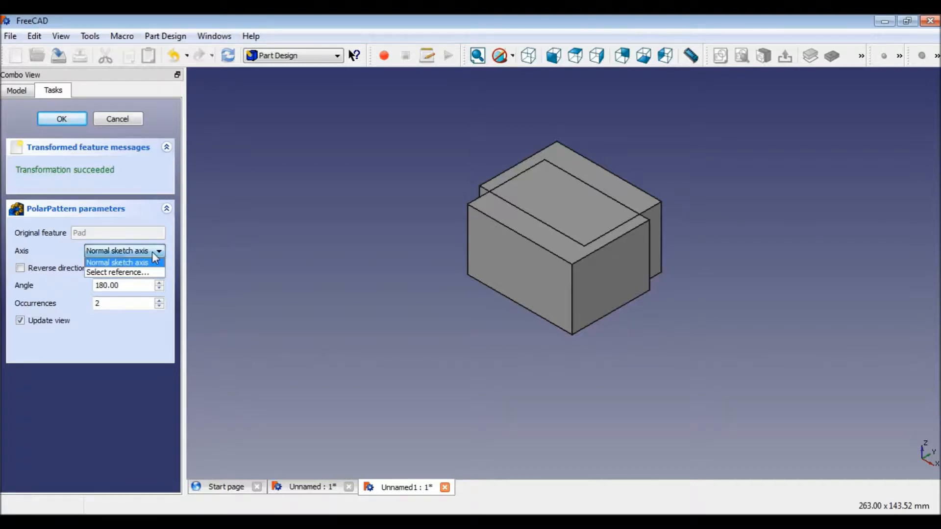
{"action": "left_click", "coordinate": [131, 272]}
{"action": "left_click_drag", "start_coordinate": [126, 285], "coordinate": [21, 270]}
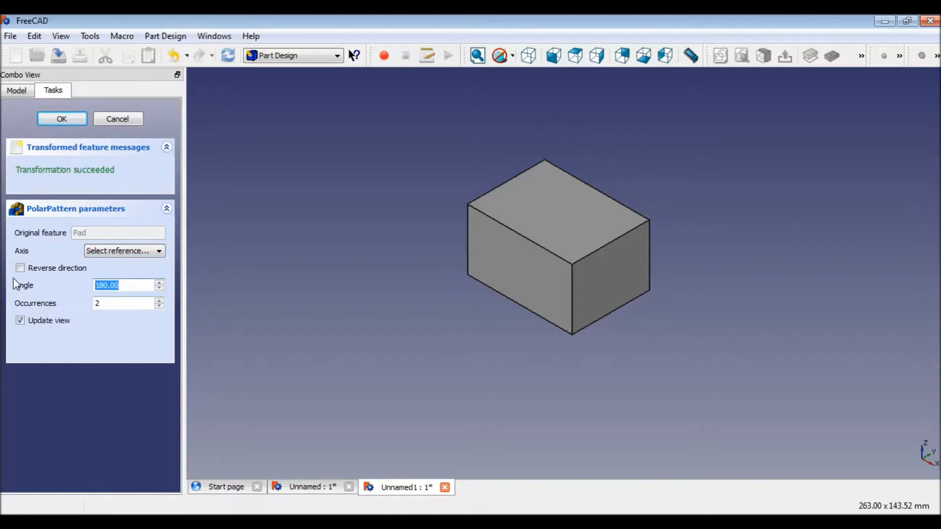
{"action": "type", "text": "90"}
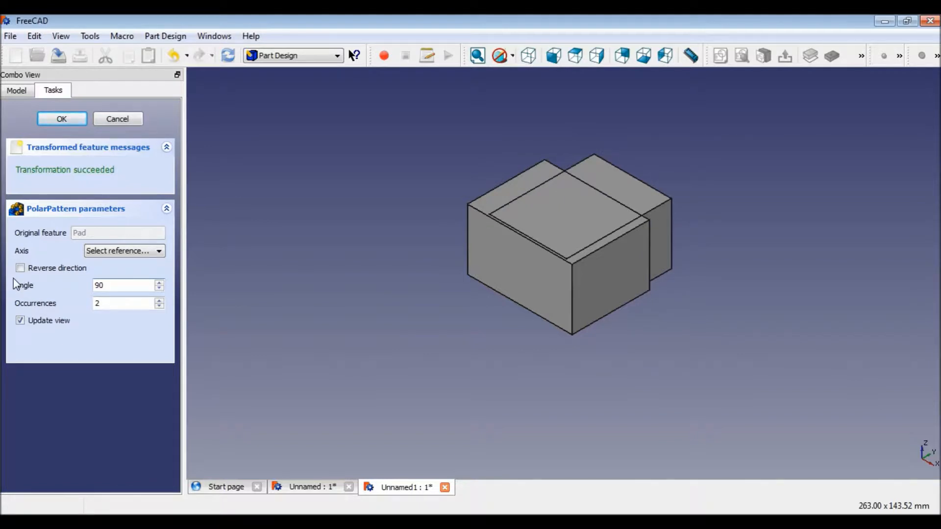
{"action": "left_click", "coordinate": [125, 251]}
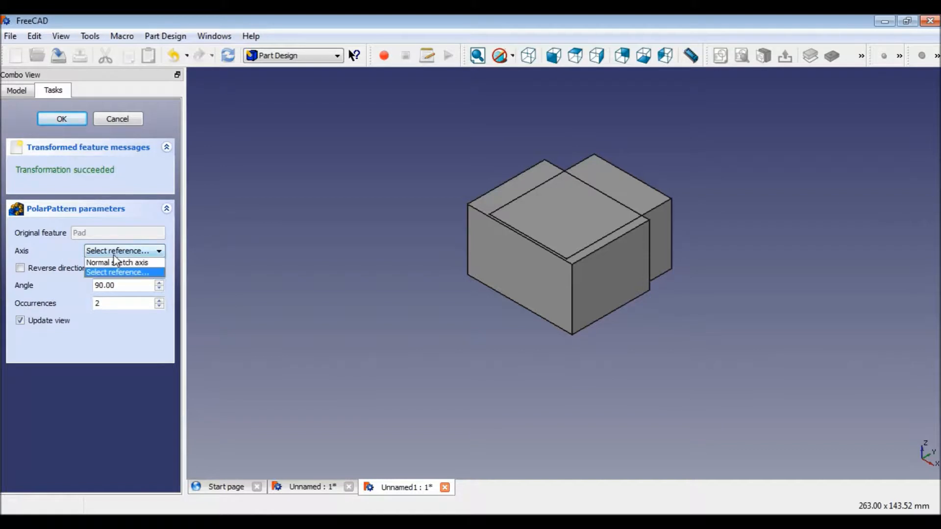
{"action": "left_click", "coordinate": [133, 273]}
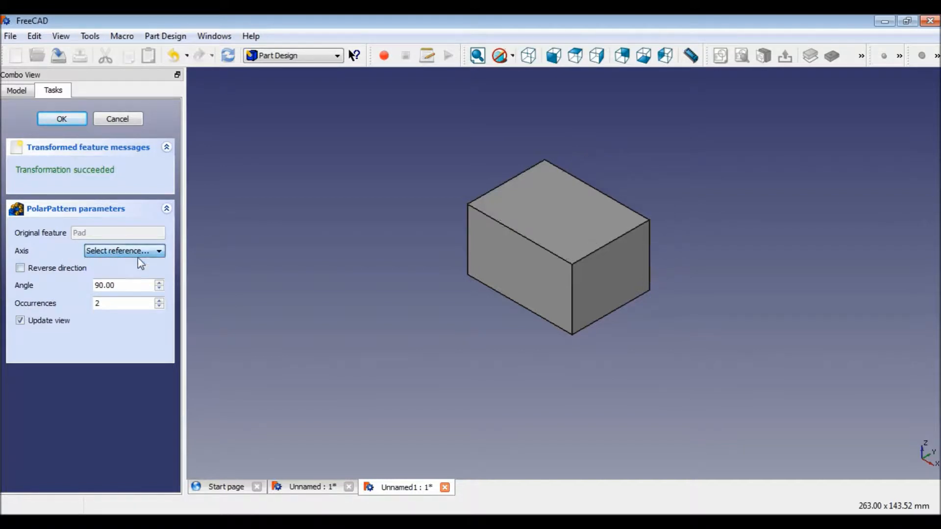
Try polar pattern angles of 90° and 45°.
{"action": "double_click", "coordinate": [122, 285]}
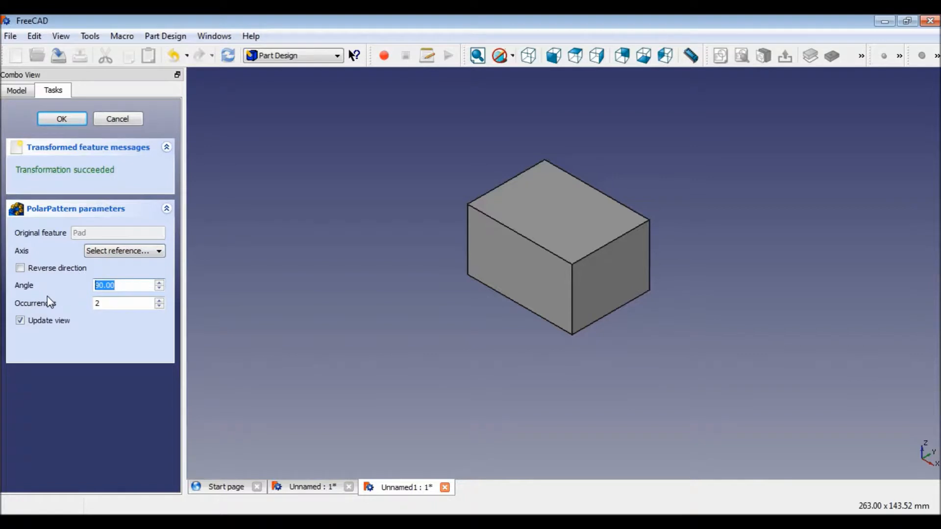
{"action": "type", "text": "90"}
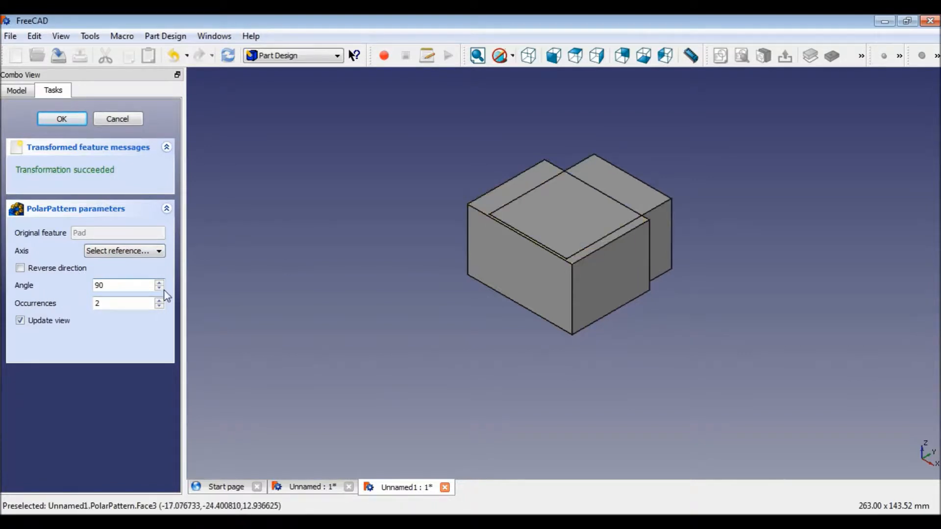
{"action": "double_click", "coordinate": [121, 286]}
{"action": "type", "text": "45"}
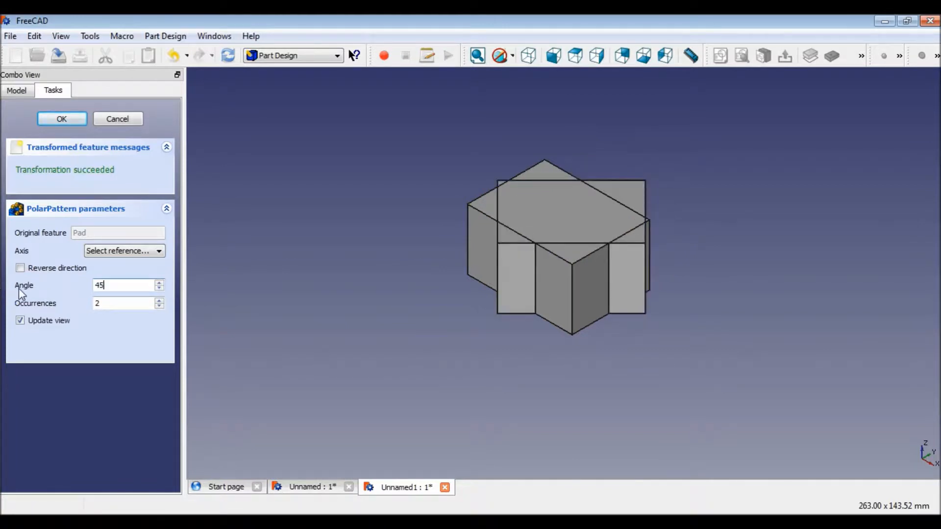
Set the polar pattern's axis to the normal sketch axis and its angle to 75°.
{"action": "left_click", "coordinate": [142, 254]}
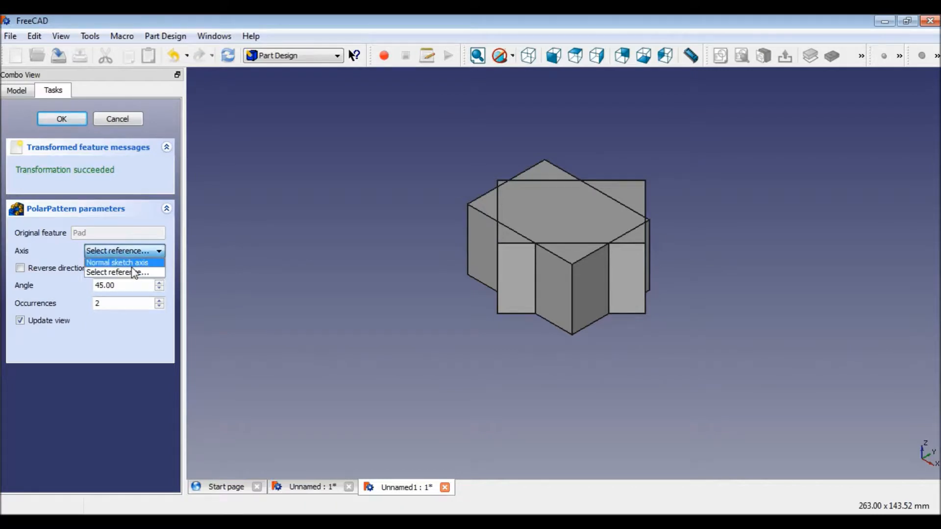
{"action": "left_click", "coordinate": [132, 266]}
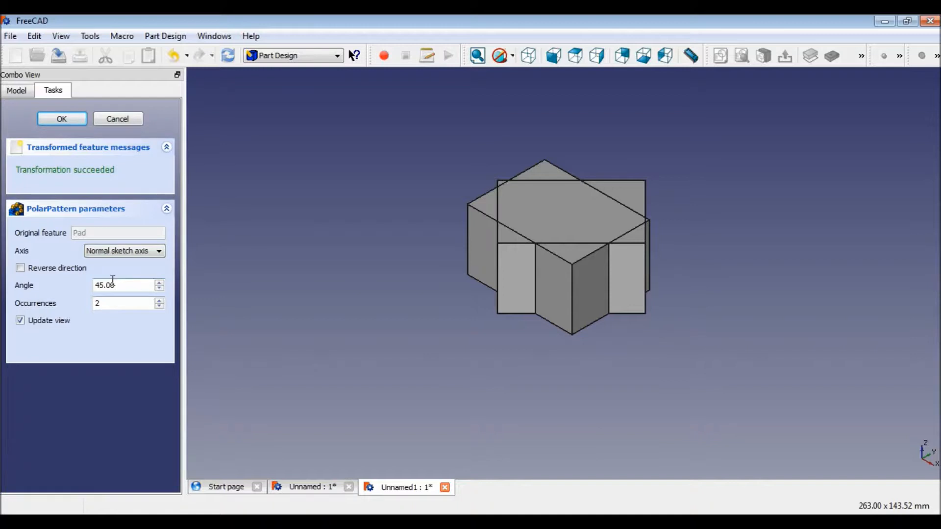
{"action": "left_click_drag", "start_coordinate": [122, 286], "coordinate": [3, 289]}
{"action": "type", "text": "75"}
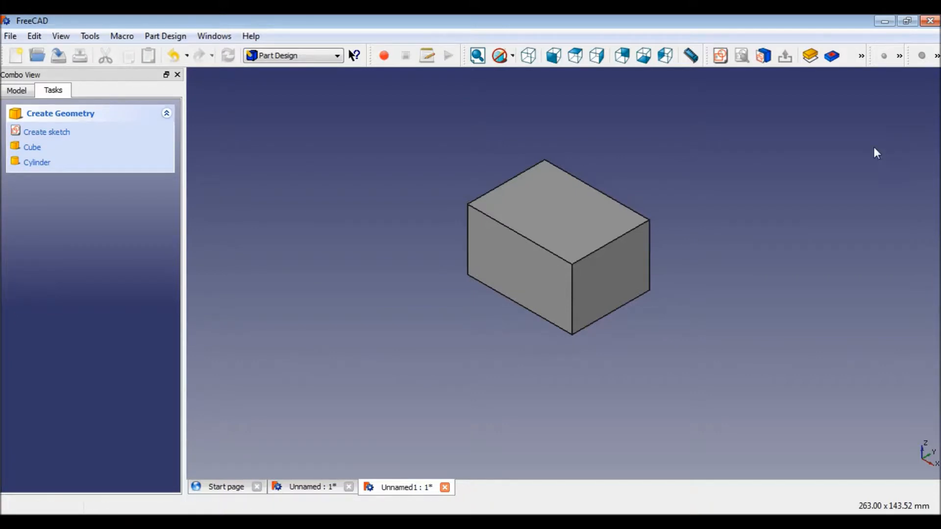
Create a sketch on the XY plane, draw a rectangle above and left of the box, and close the sketch.
{"action": "left_click", "coordinate": [65, 133]}
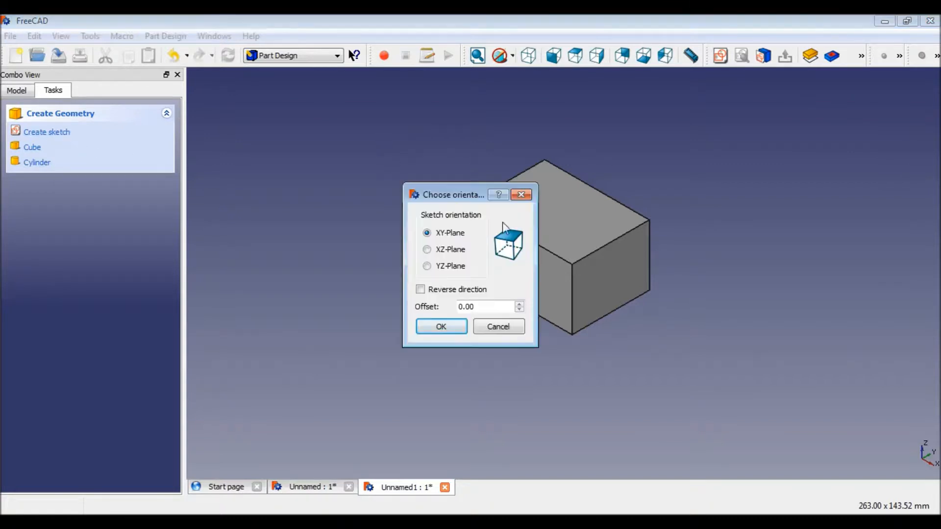
{"action": "left_click", "coordinate": [455, 330]}
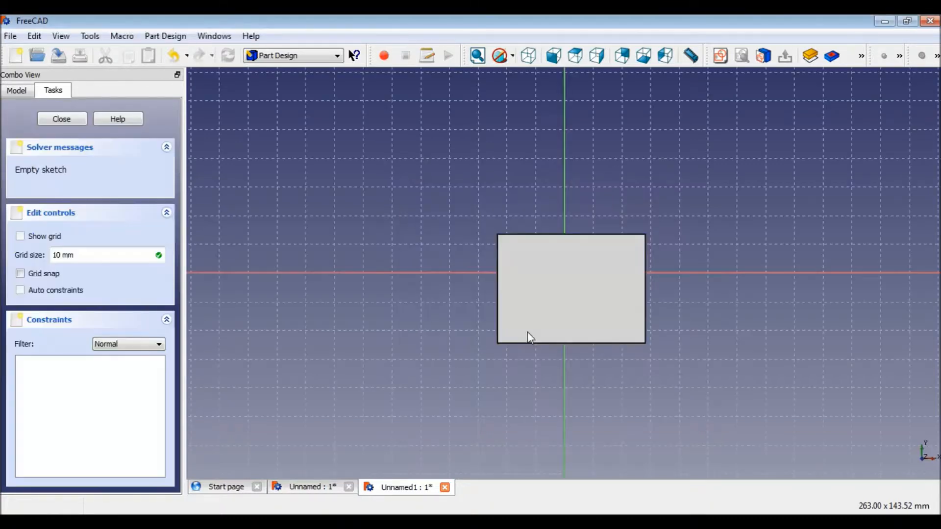
{"action": "left_click", "coordinate": [900, 56]}
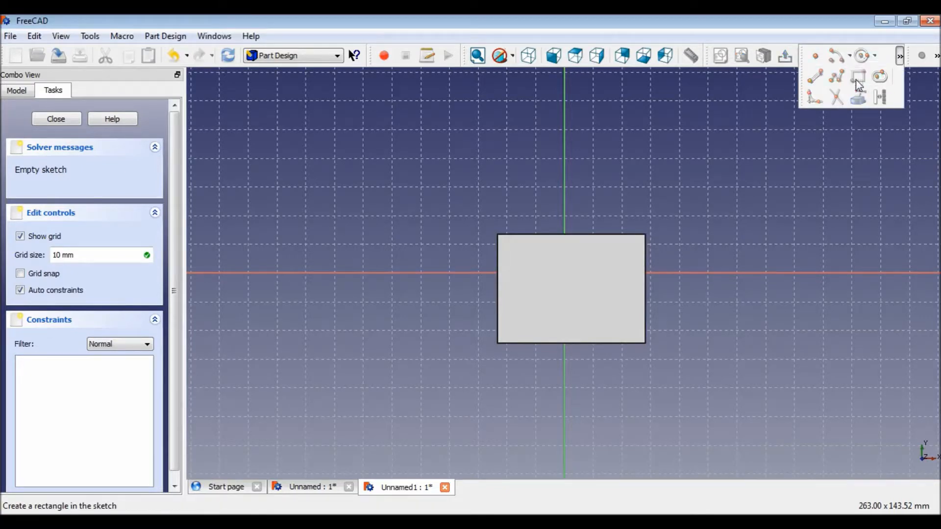
{"action": "left_click", "coordinate": [856, 78]}
{"action": "left_click", "coordinate": [293, 112]}
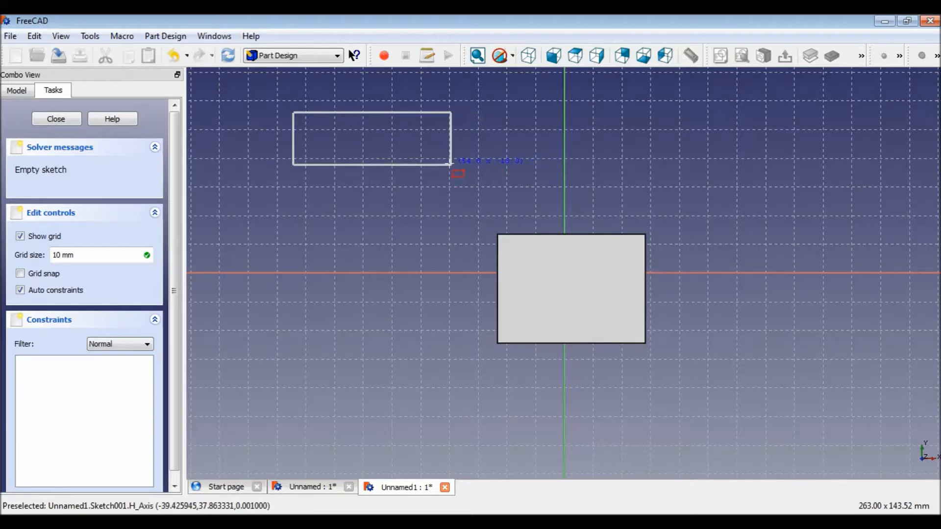
{"action": "left_click", "coordinate": [446, 158]}
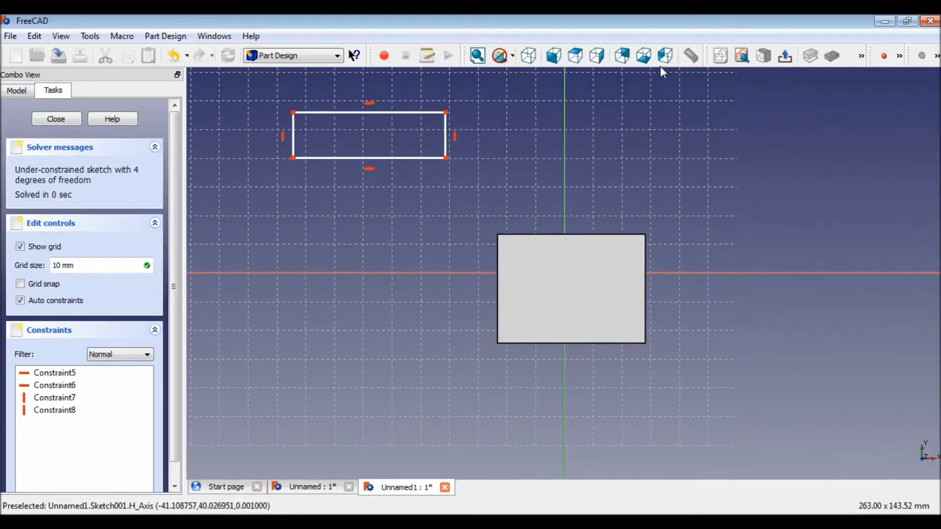
{"action": "left_click", "coordinate": [784, 58]}
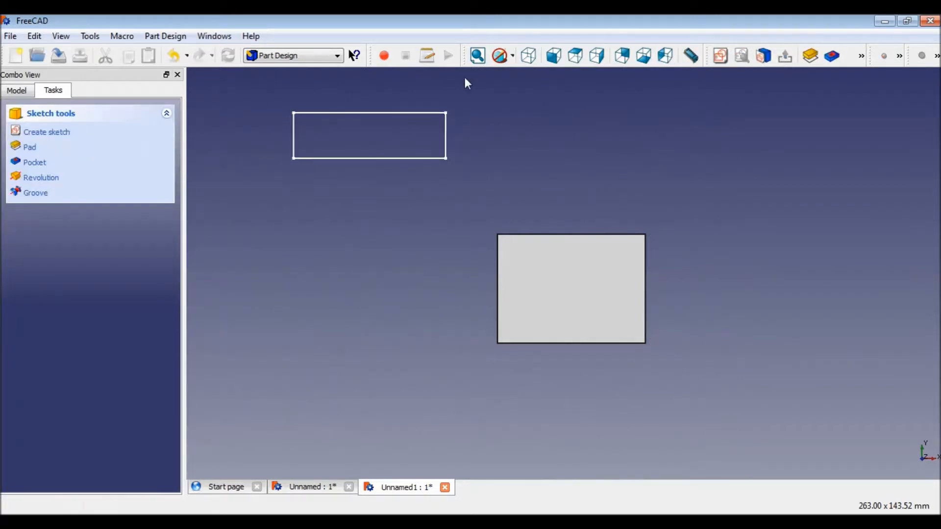
Revolve the rectangle about the vertical sketch axis, trying angles of 180° and 90°.
{"action": "left_click", "coordinate": [55, 181]}
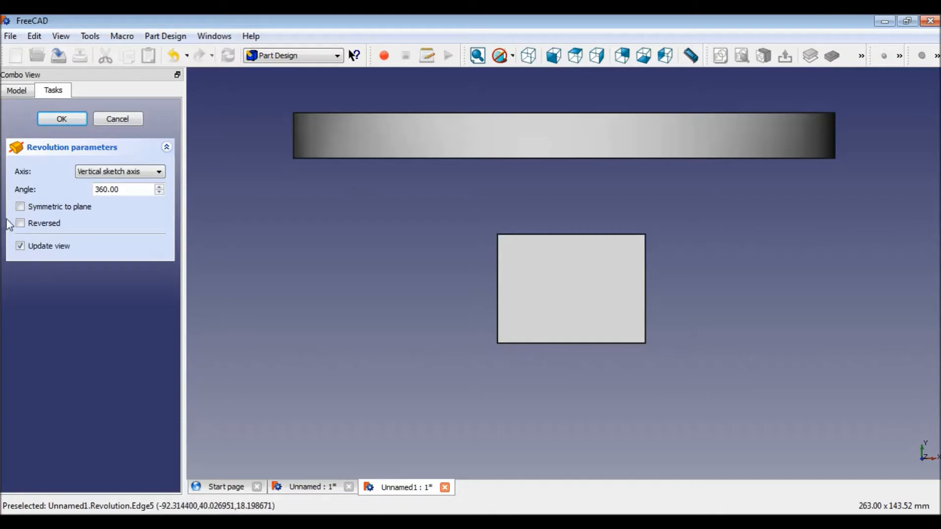
{"action": "left_click", "coordinate": [530, 56]}
{"action": "left_click_drag", "start_coordinate": [124, 189], "coordinate": [94, 189]}
{"action": "type", "text": "180"}
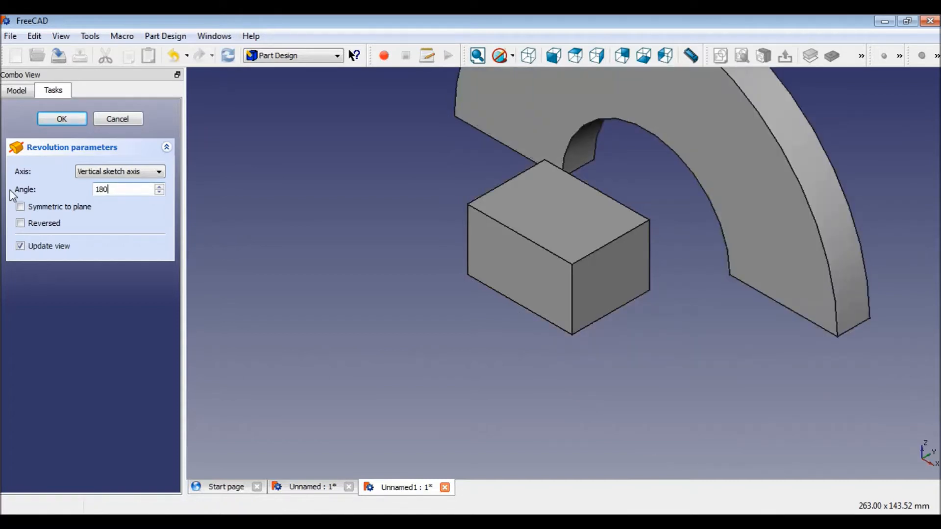
{"action": "key", "text": "BackSpace"}
{"action": "key", "text": "BackSpace"}
{"action": "key", "text": "BackSpace"}
{"action": "type", "text": "90"}
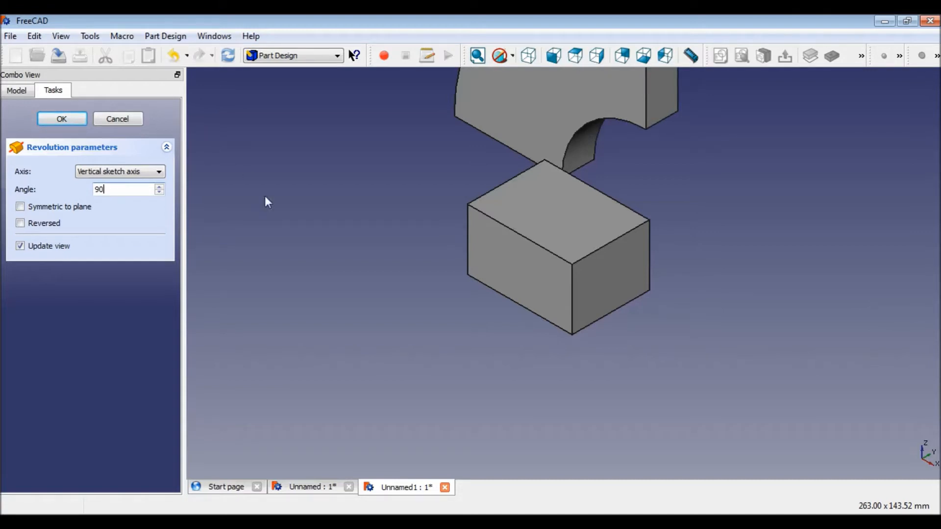
Switch the revolution axis to the horizontal sketch axis and set the angle to 180°.
{"action": "scroll", "coordinate": [500, 163], "scroll_direction": "down", "scroll_amount": 3}
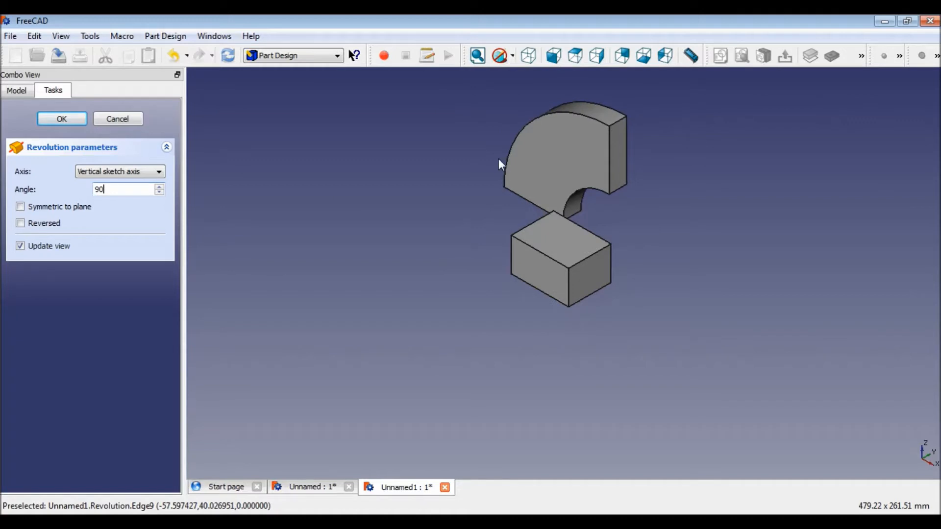
{"action": "left_click", "coordinate": [159, 171]}
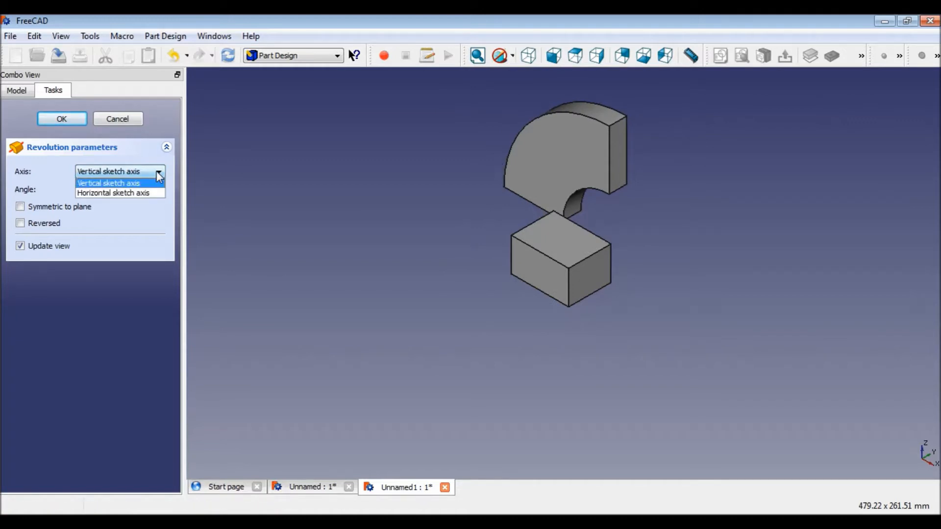
{"action": "left_click", "coordinate": [136, 193]}
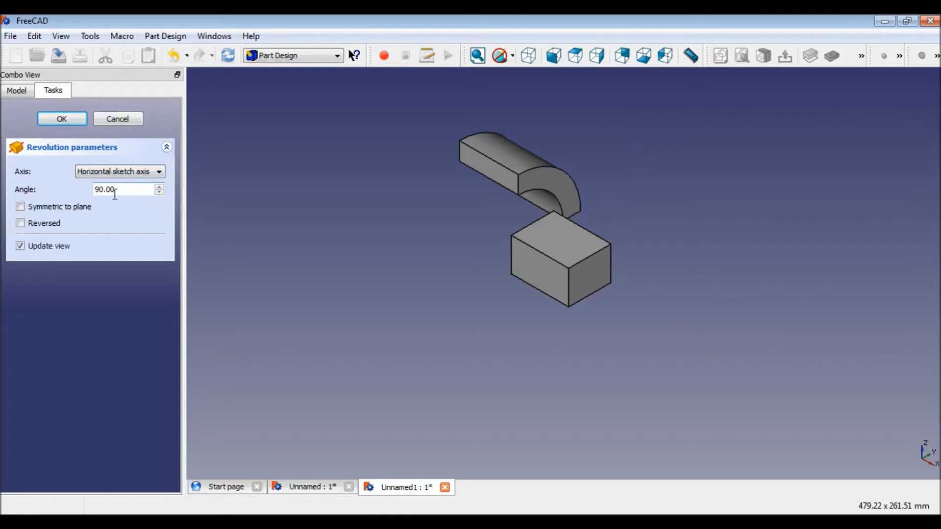
{"action": "left_click_drag", "start_coordinate": [120, 191], "coordinate": [5, 199]}
{"action": "type", "text": "180"}
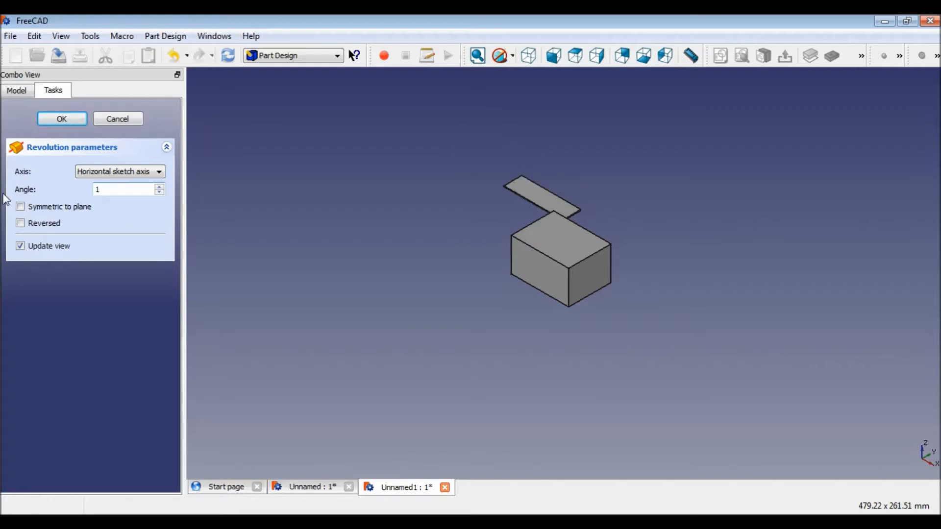